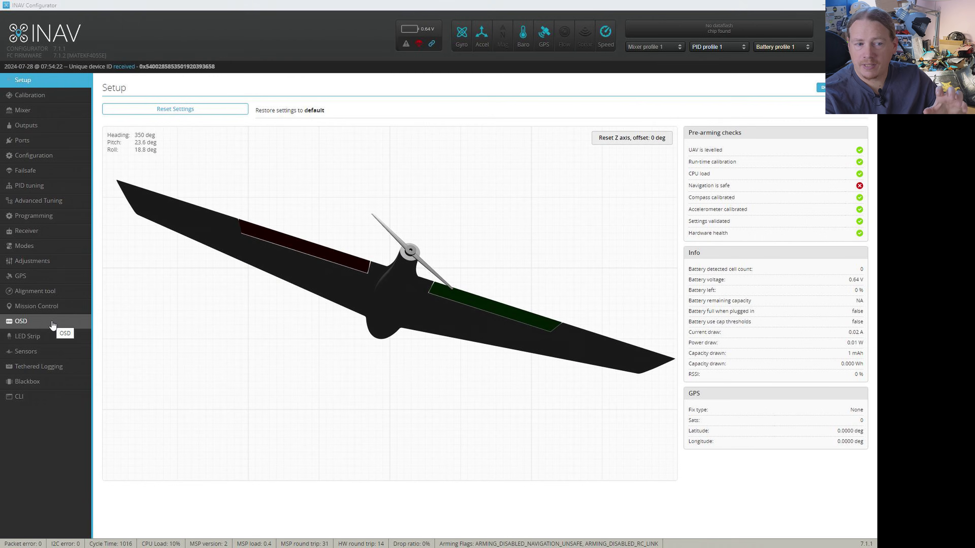
# Step: Open the OSD settings and examine the Global Variables group with its custom element toggles
pyautogui.click(53, 325)
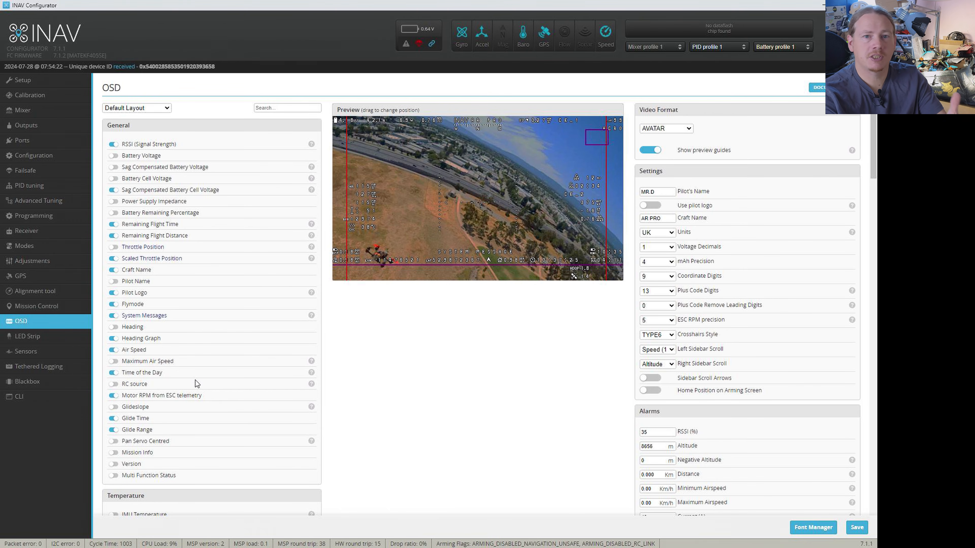
pyautogui.scroll(-9, 195, 383)
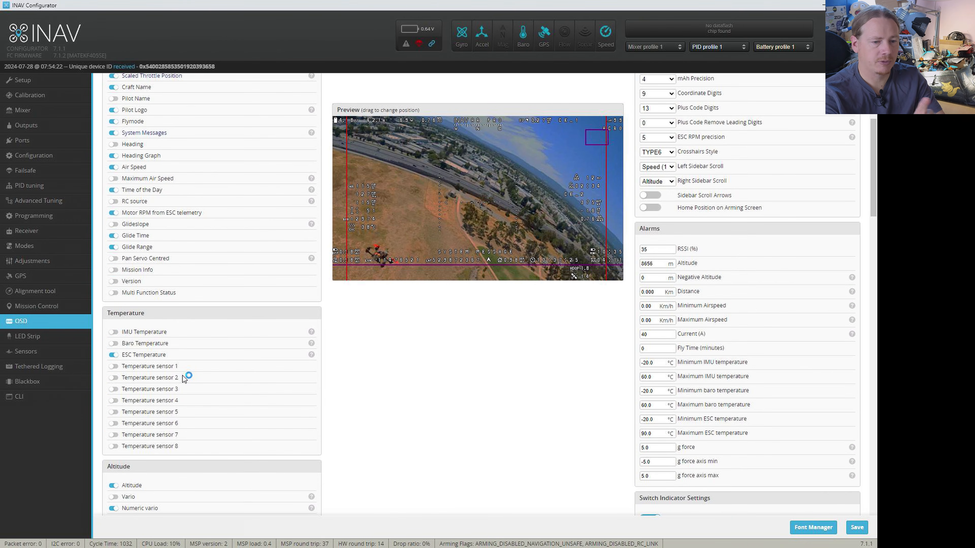
pyautogui.scroll(-12, 184, 379)
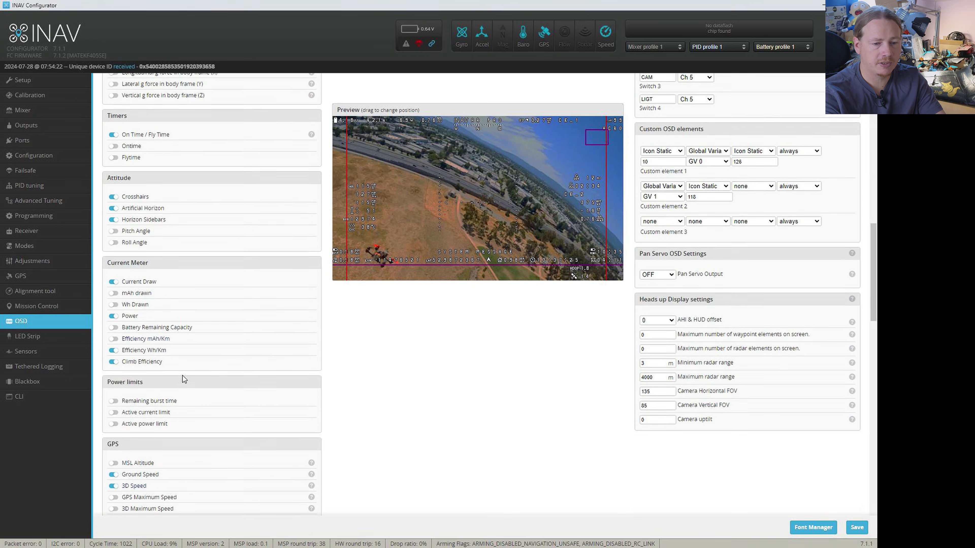
pyautogui.scroll(-15, 183, 379)
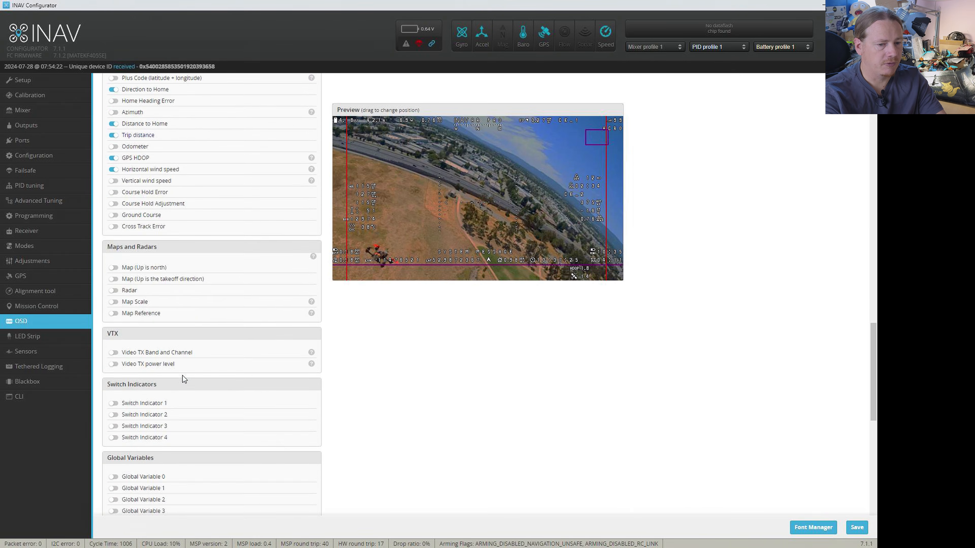
pyautogui.scroll(-3, 182, 374)
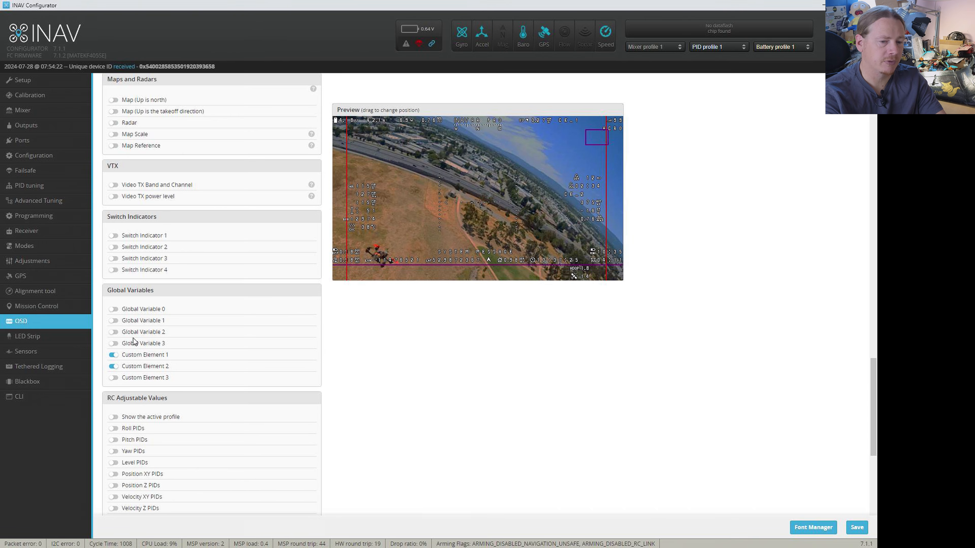
pyautogui.scroll(-1, 151, 347)
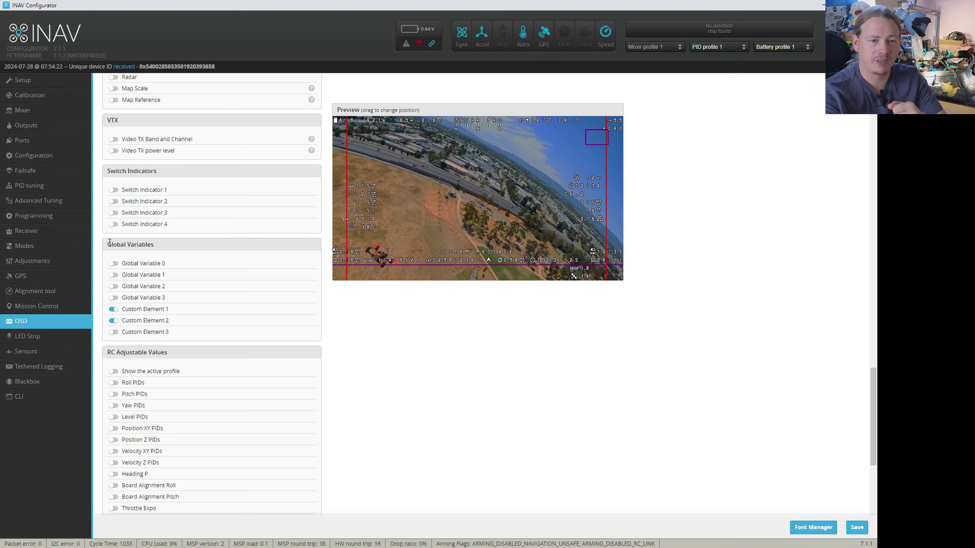
pyautogui.moveTo(110, 242); pyautogui.dragTo(165, 245)
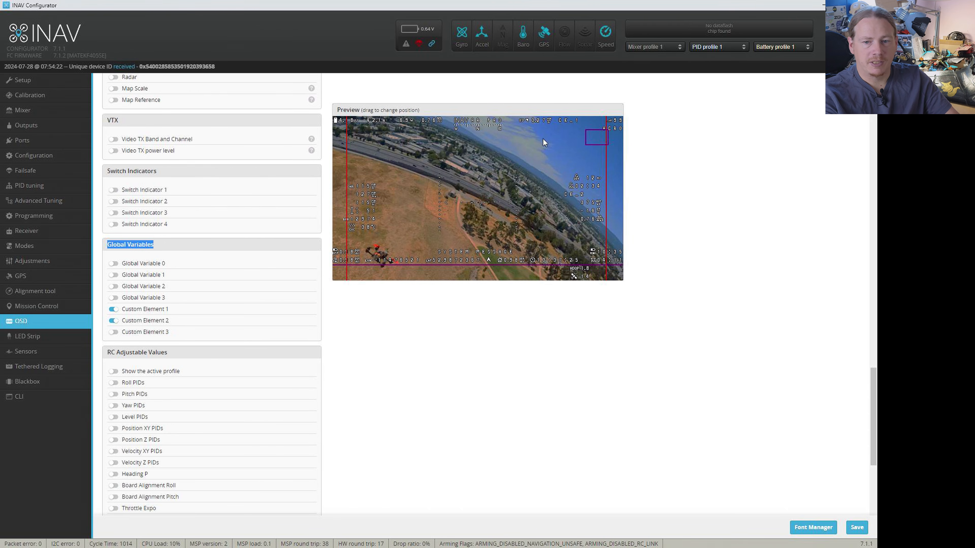
# Step: In the custom OSD elements, make custom element 3's visibility depend on global variable GV 0
pyautogui.scroll(15, 643, 301)
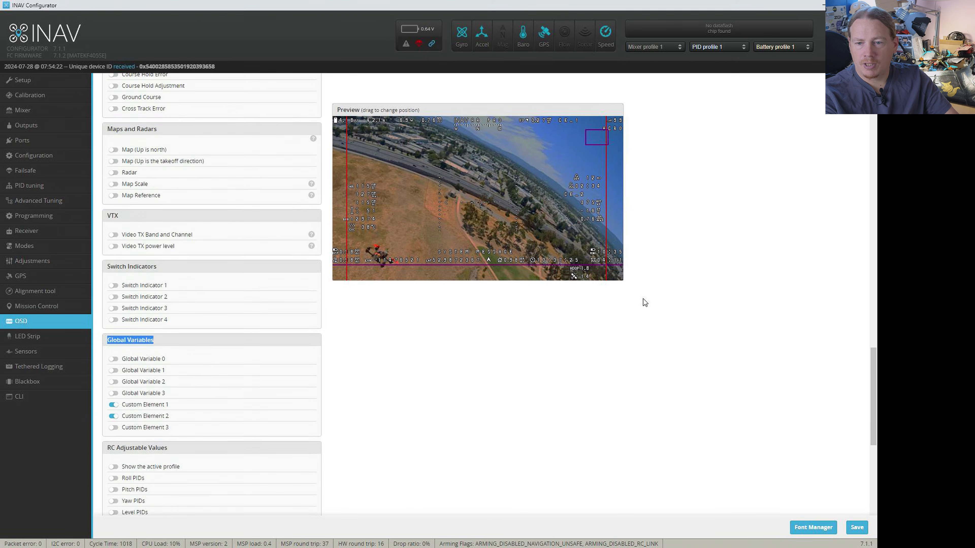
pyautogui.scroll(4, 644, 299)
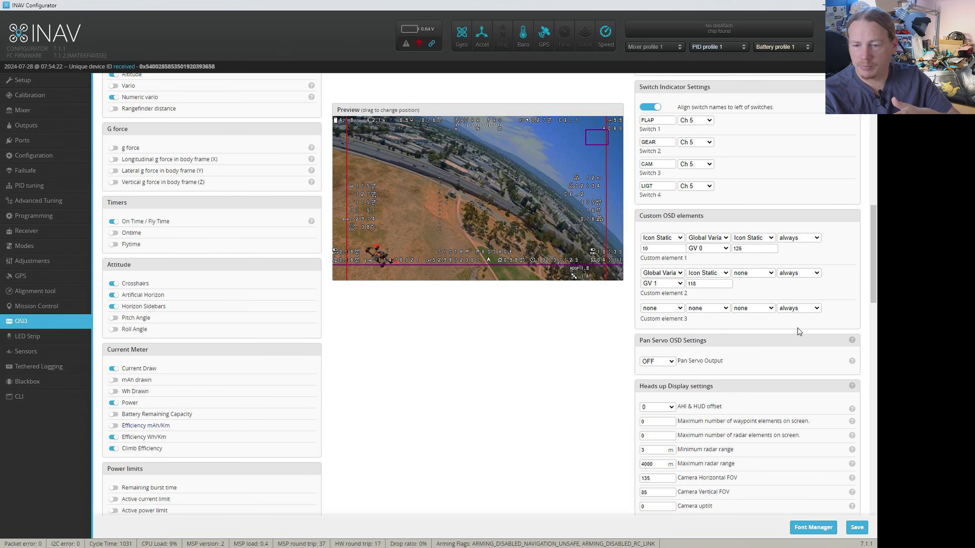
pyautogui.click(800, 311)
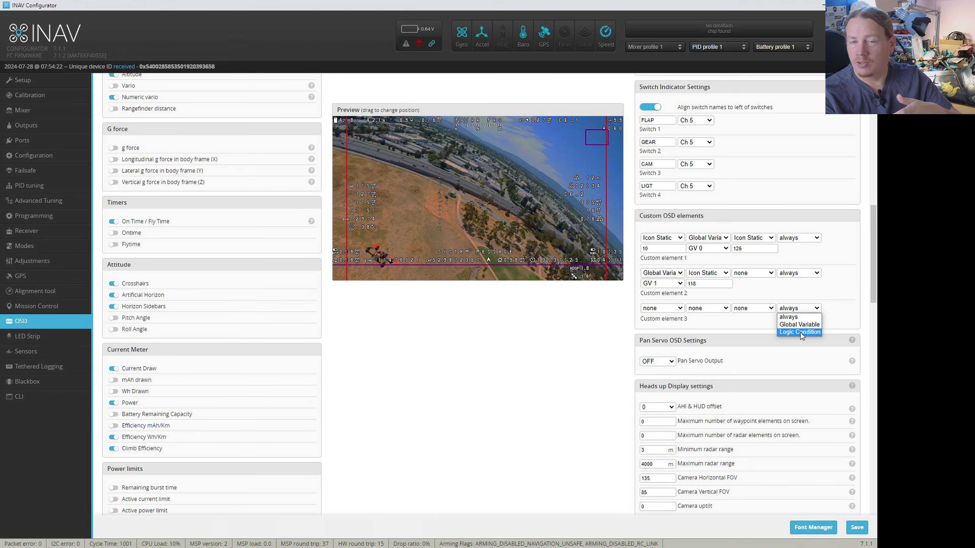
pyautogui.click(800, 325)
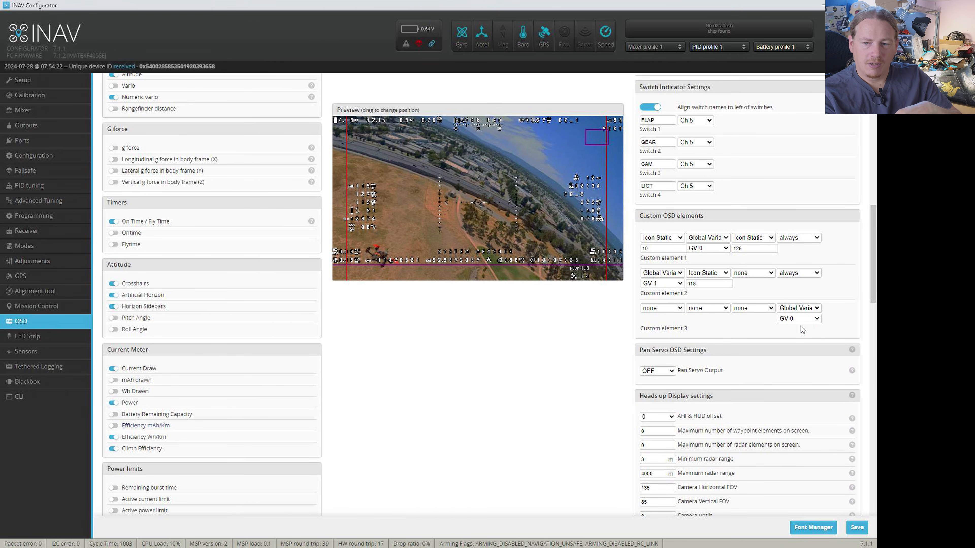
pyautogui.click(809, 319)
pyautogui.click(808, 318)
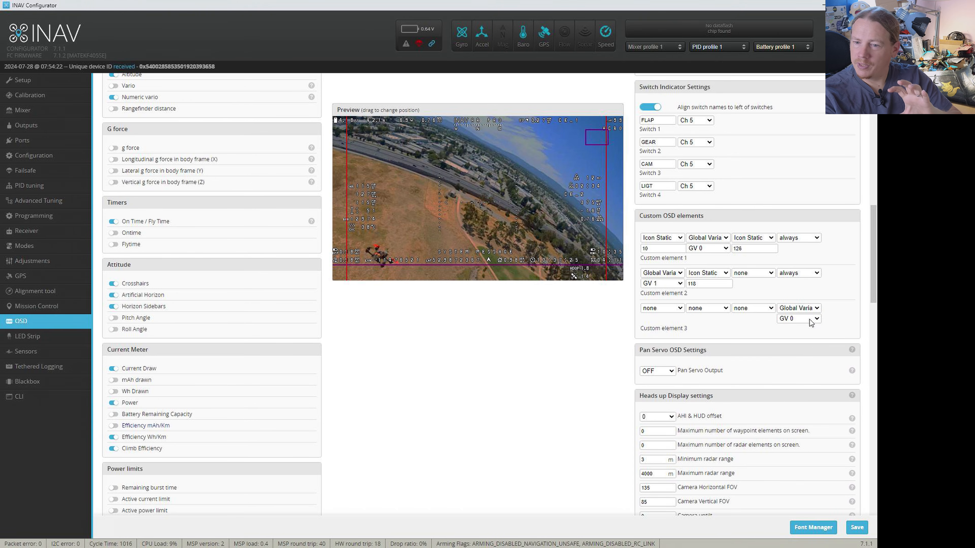
pyautogui.click(796, 320)
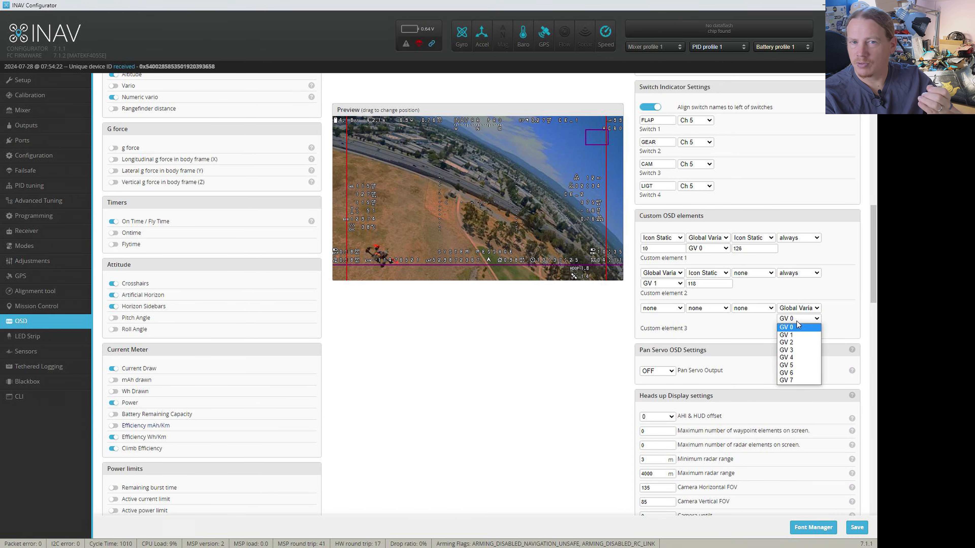
pyautogui.click(797, 326)
# Step: Try Logic Condition as custom element 3's visibility control, and restore the visibility to always
pyautogui.click(806, 307)
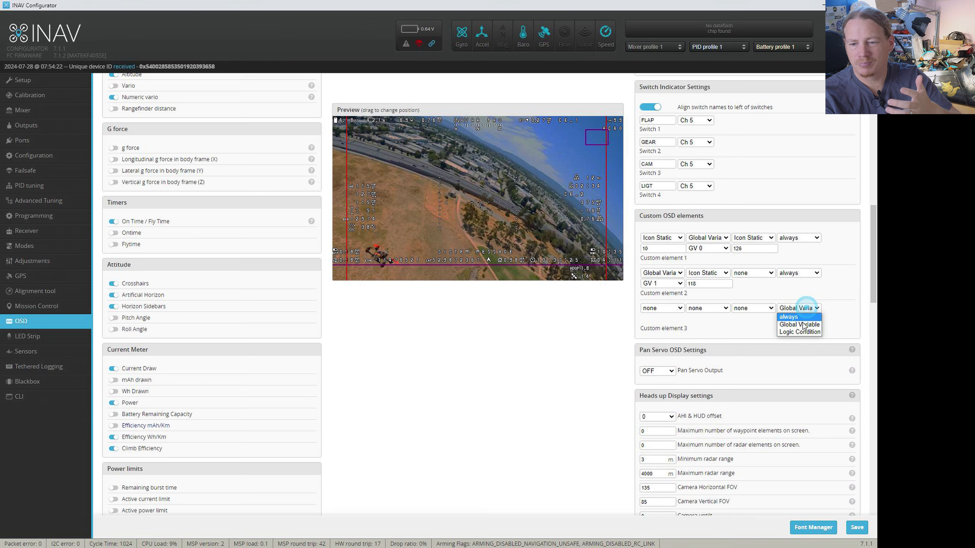
pyautogui.click(793, 332)
pyautogui.click(795, 308)
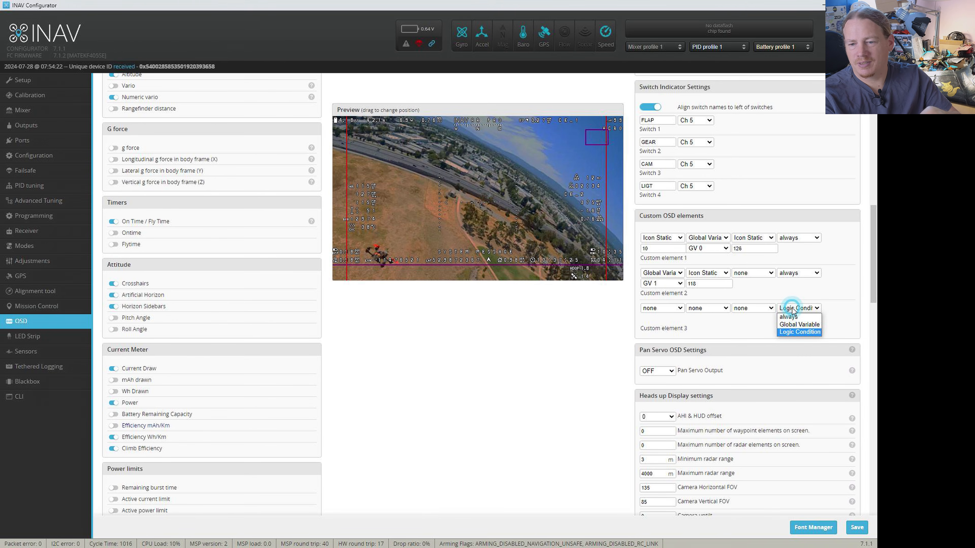
pyautogui.click(794, 317)
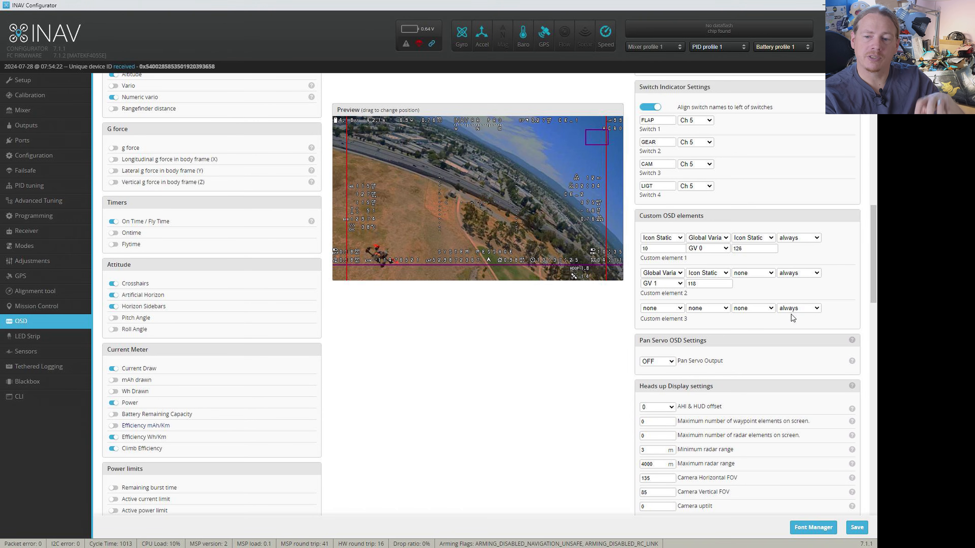
pyautogui.click(793, 308)
pyautogui.click(801, 330)
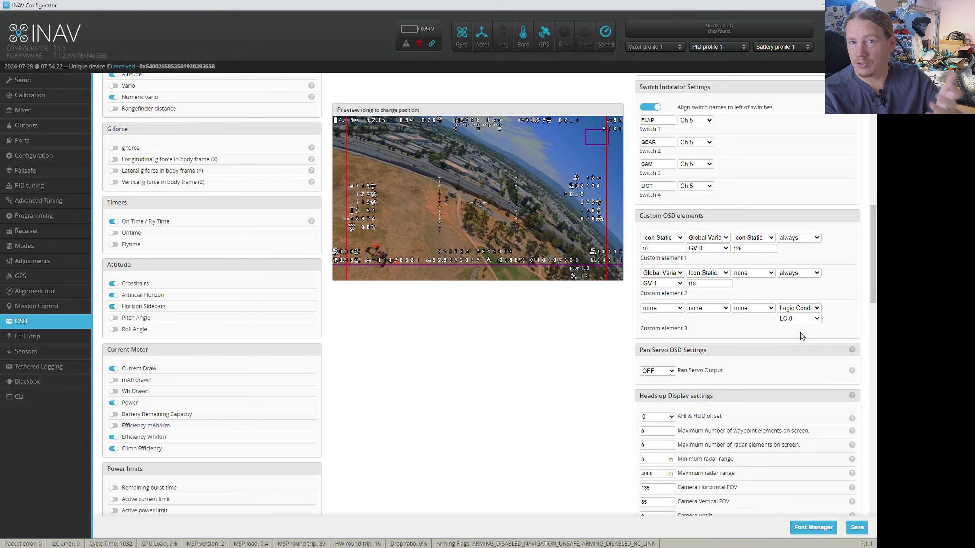
pyautogui.click(799, 308)
pyautogui.click(794, 317)
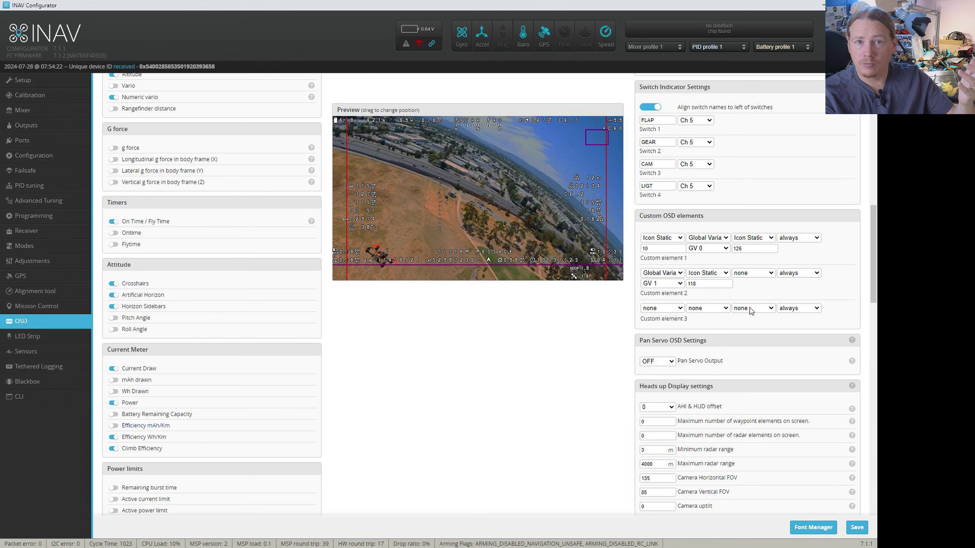
# Step: Review the content type options available for the first and second parts of custom element 3
pyautogui.click(664, 309)
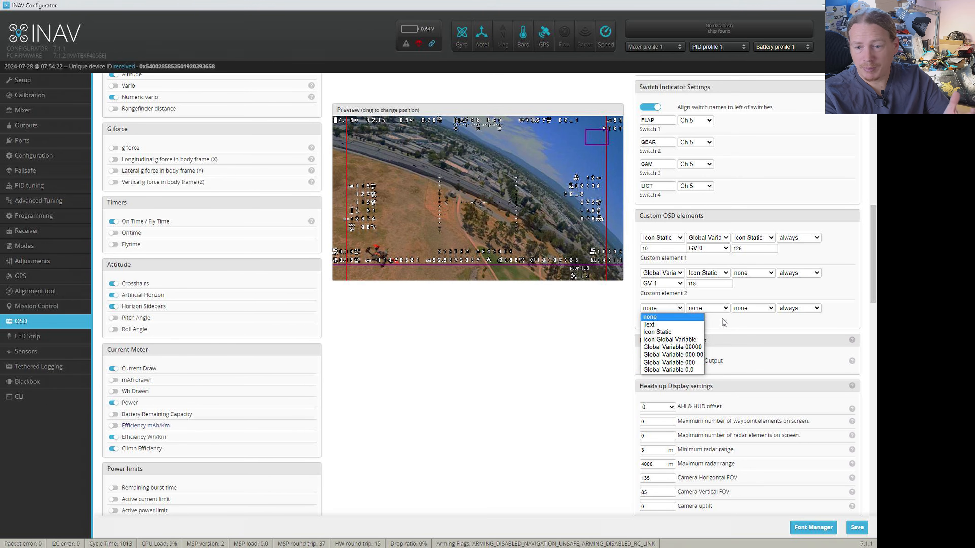
pyautogui.doubleClick(732, 324)
pyautogui.click(709, 309)
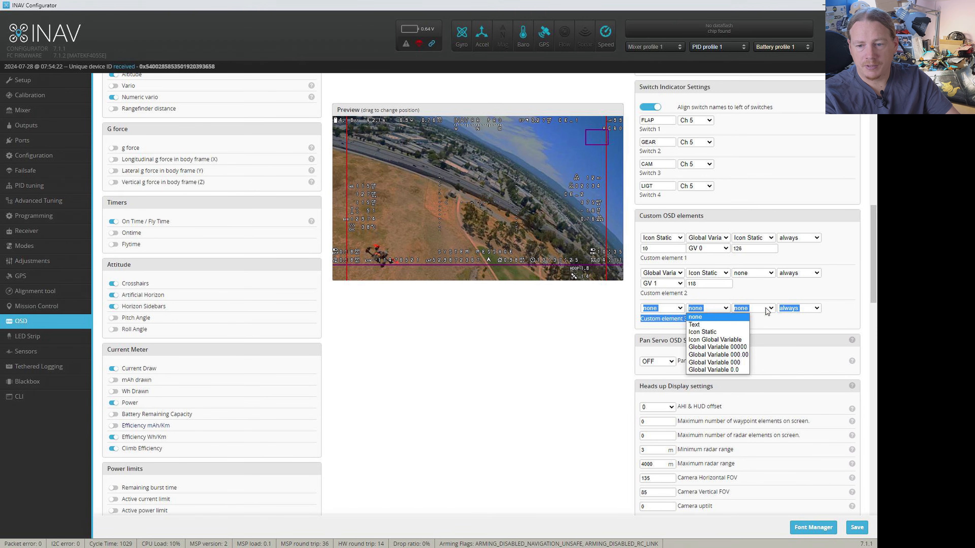
pyautogui.click(762, 294)
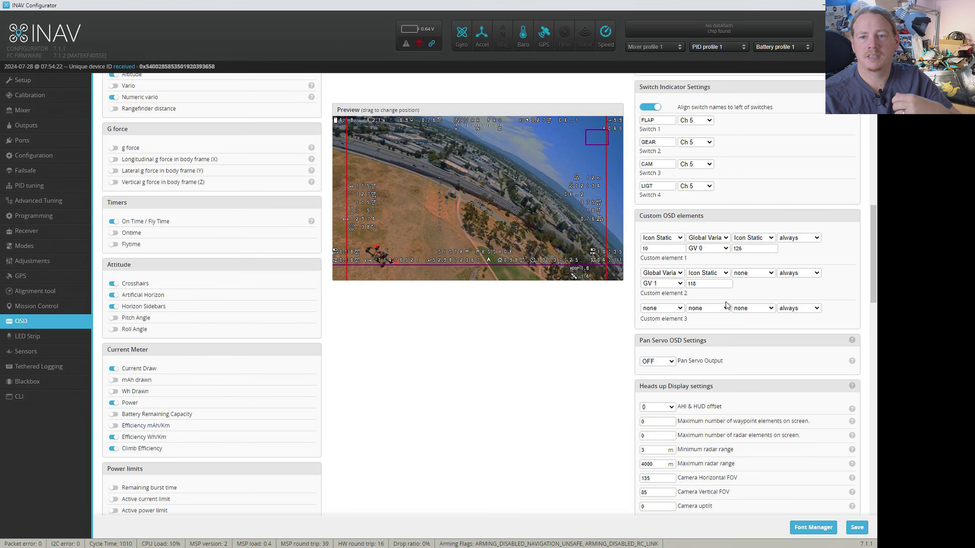
# Step: In the Programming logic conditions, set condition 0's flight operand A to Home distance [m] and save
pyautogui.click(46, 217)
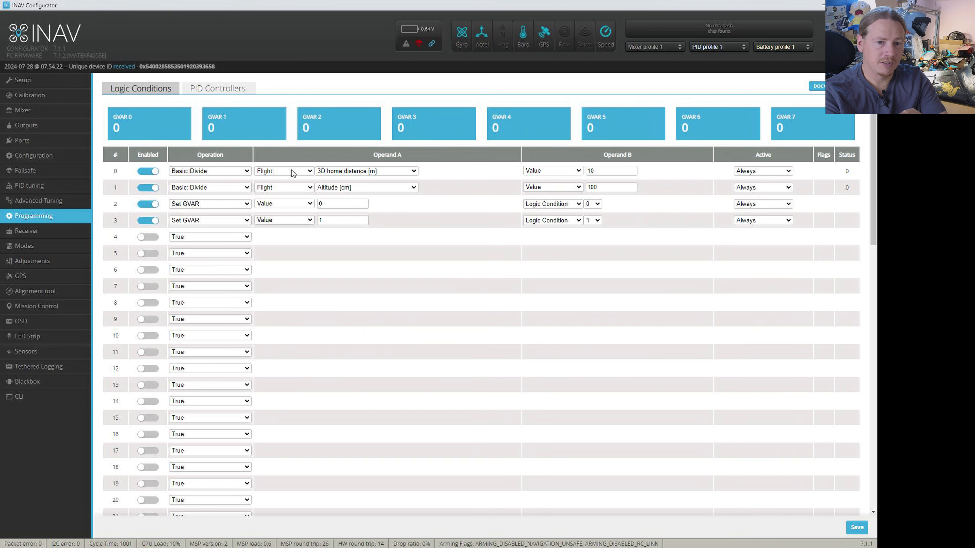
pyautogui.click(339, 175)
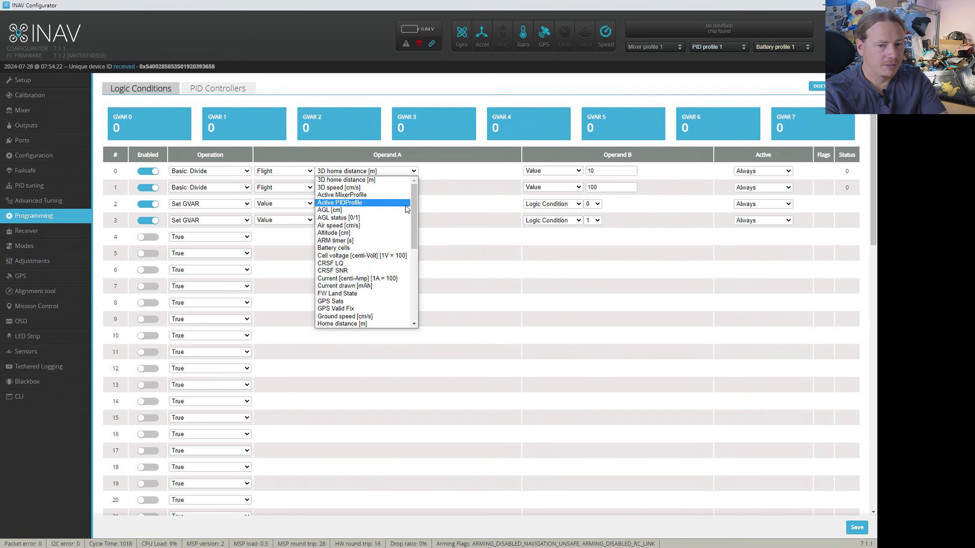
pyautogui.scroll(-1, 399, 231)
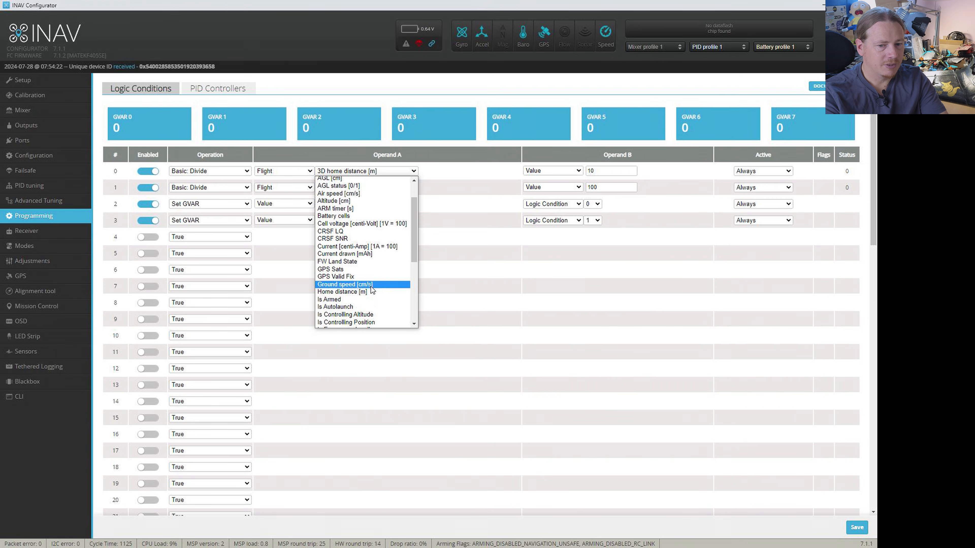
pyautogui.click(371, 293)
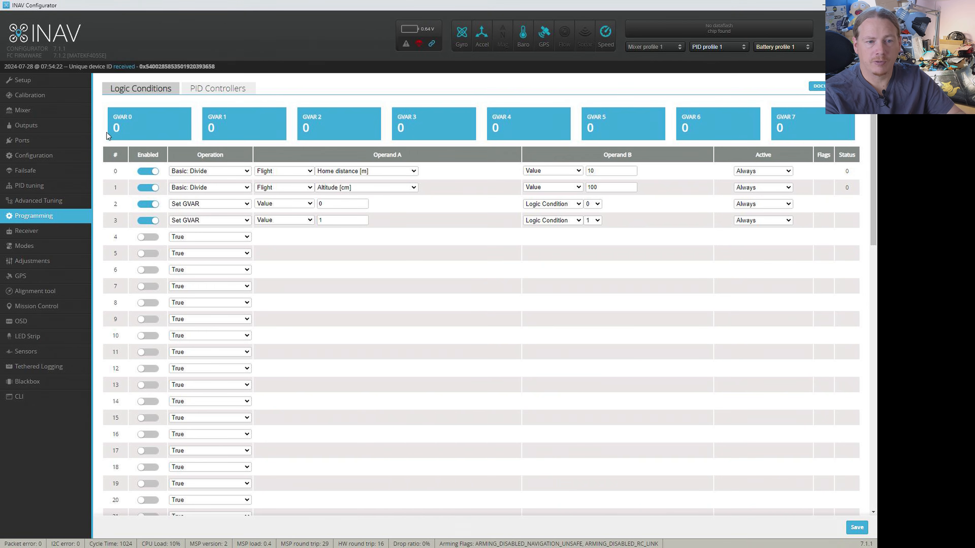
pyautogui.moveTo(112, 126); pyautogui.dragTo(132, 129)
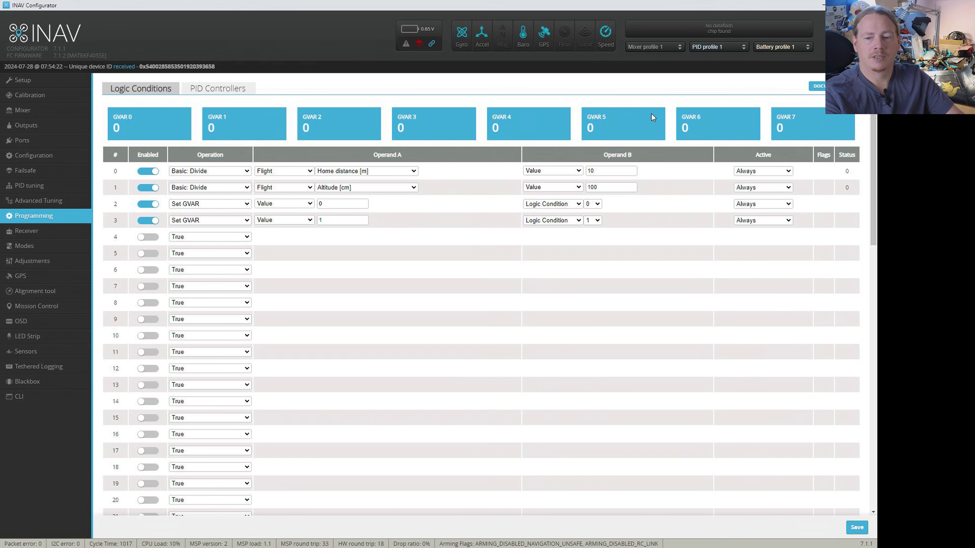
pyautogui.click(864, 527)
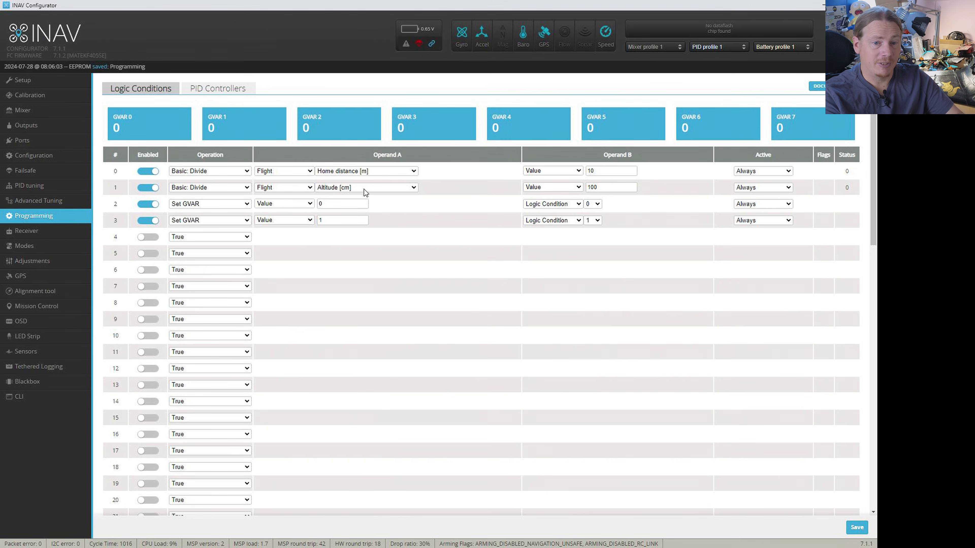
# Step: Return to the custom OSD elements and inspect the static icon number in custom element 1
pyautogui.click(38, 321)
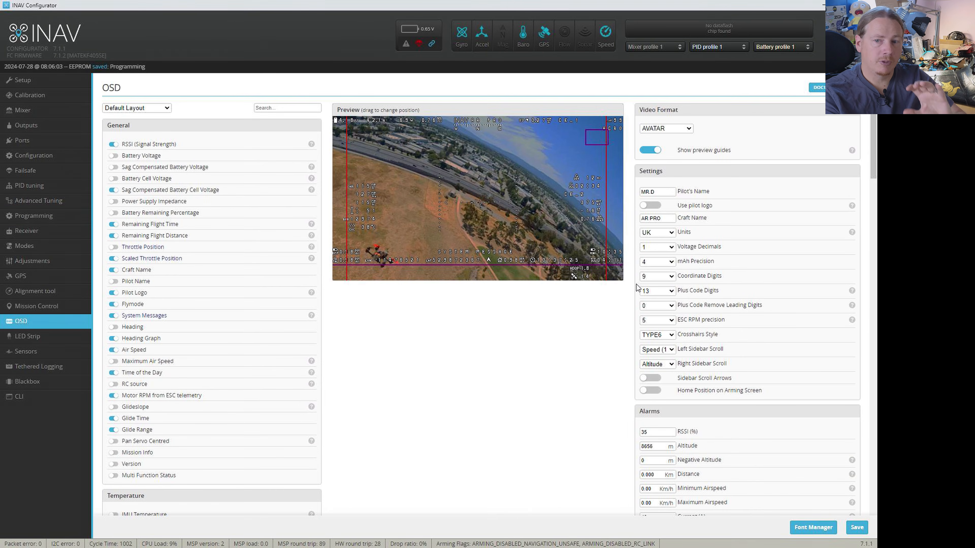
pyautogui.scroll(-15, 774, 324)
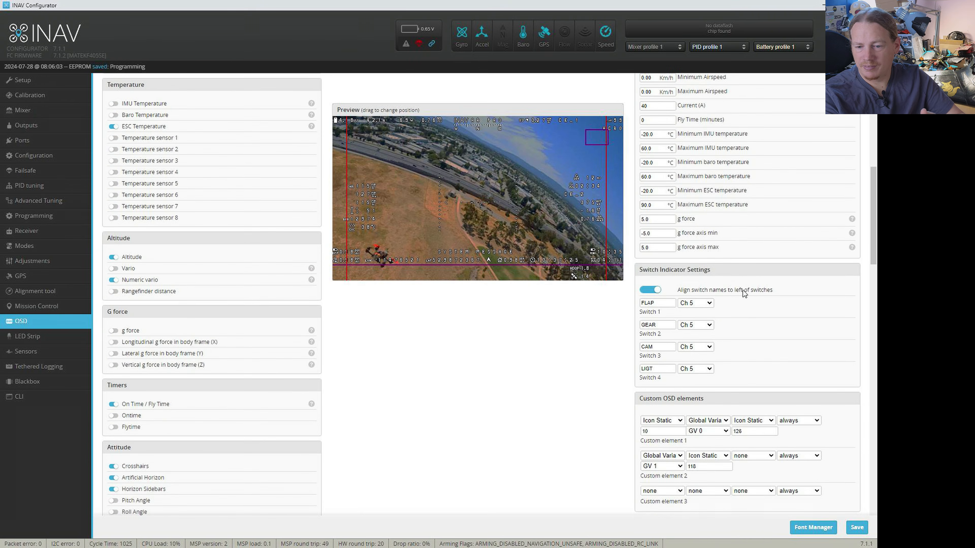
pyautogui.scroll(-3, 668, 277)
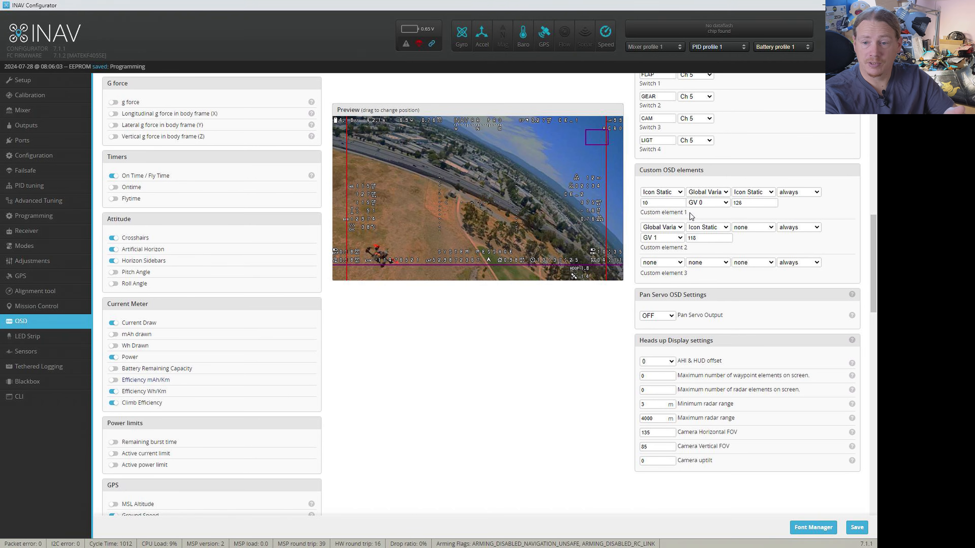
pyautogui.doubleClick(650, 205)
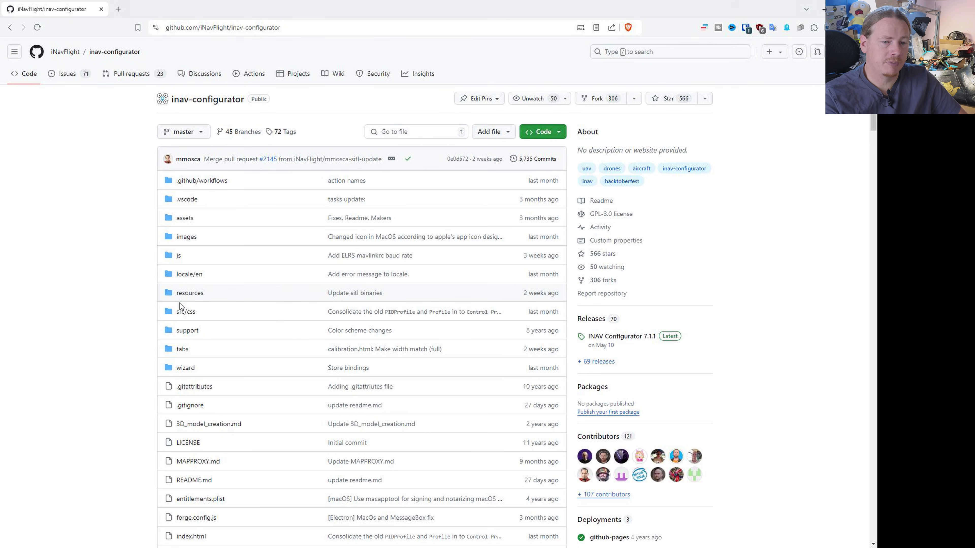
# Step: In the browser's inav-configurator GitHub repository, open resources/osd/INAV Character Map.md and examine the icons' decimal IDs
pyautogui.click(189, 293)
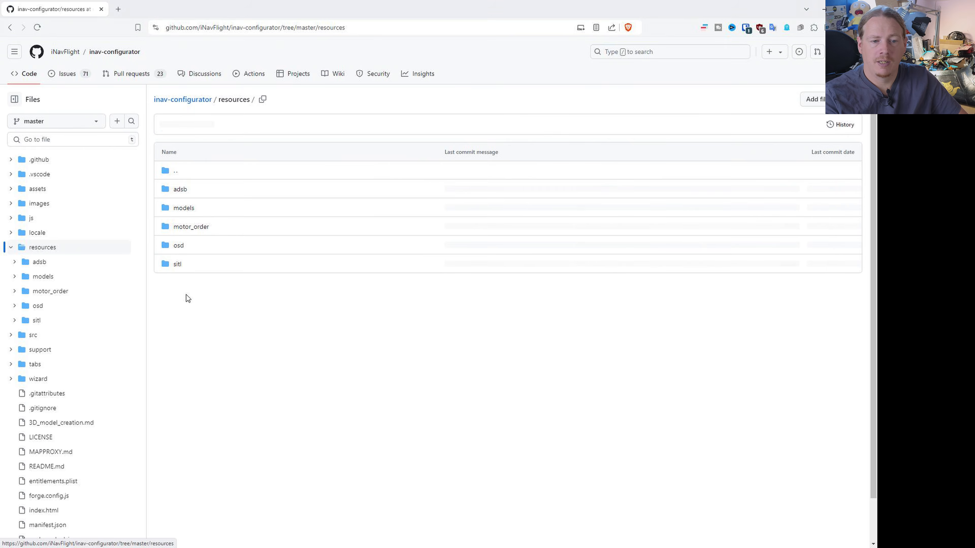
pyautogui.click(176, 248)
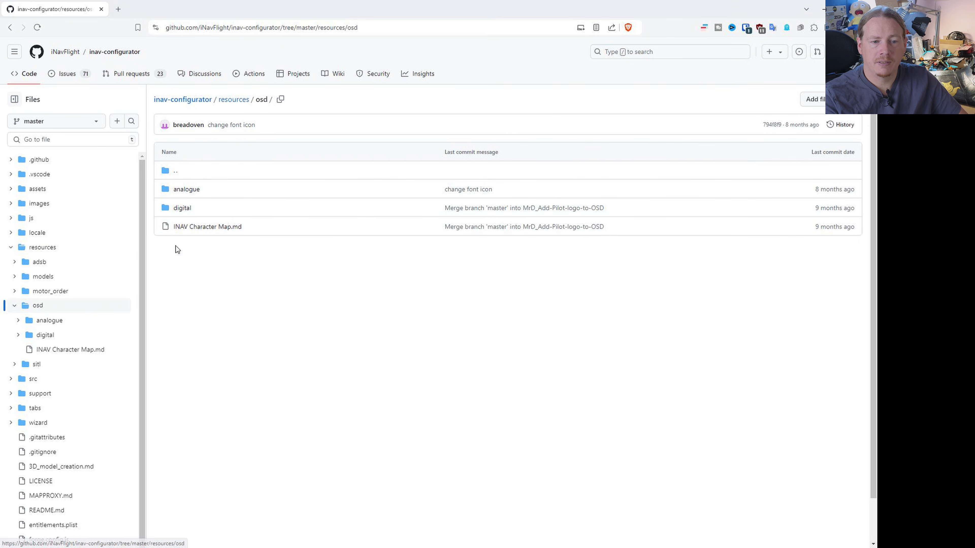
pyautogui.click(209, 227)
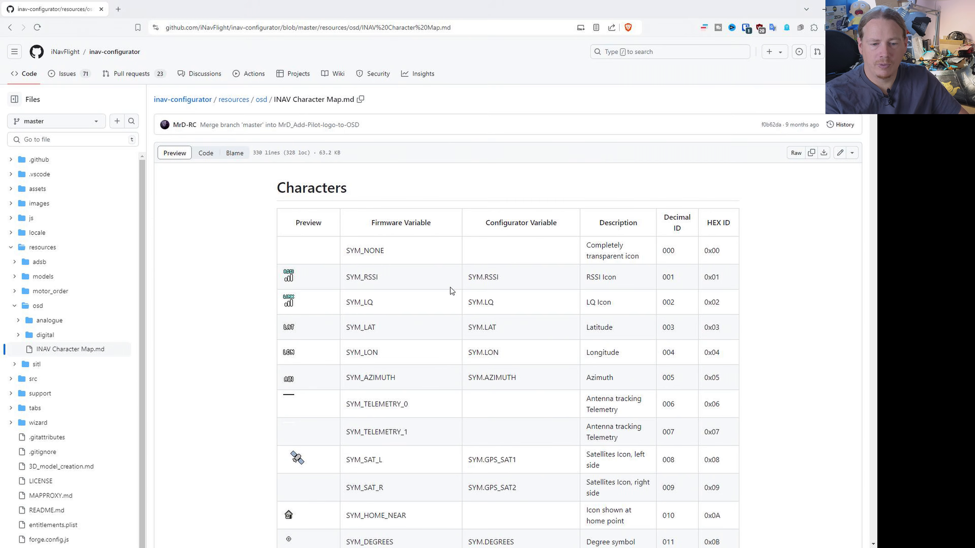
pyautogui.scroll(-5, 450, 288)
pyautogui.scroll(4, 671, 201)
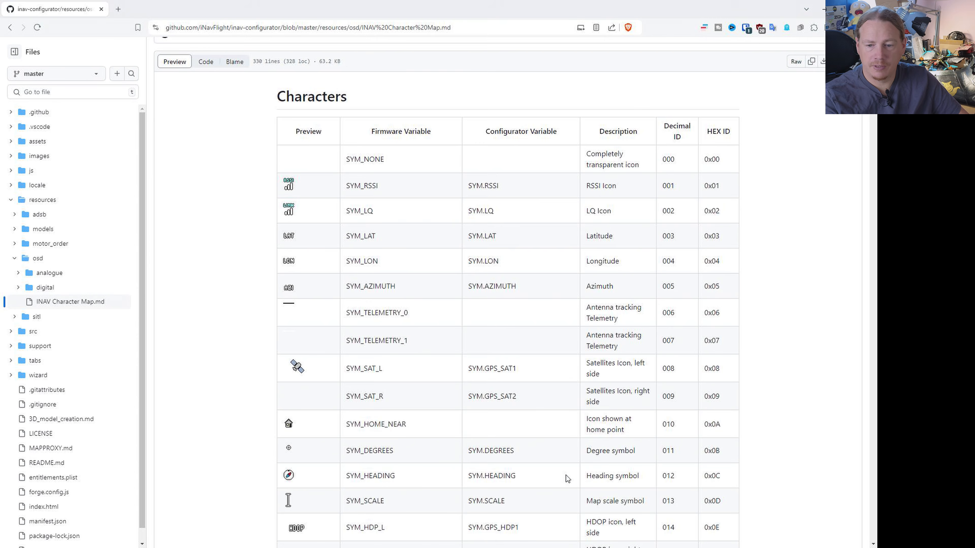
# Step: Mark the SYM_HOME_NEAR icon's decimal ID and place the character map beside the configurator to compare it with custom element 1's first icon number
pyautogui.moveTo(685, 429); pyautogui.dragTo(660, 433)
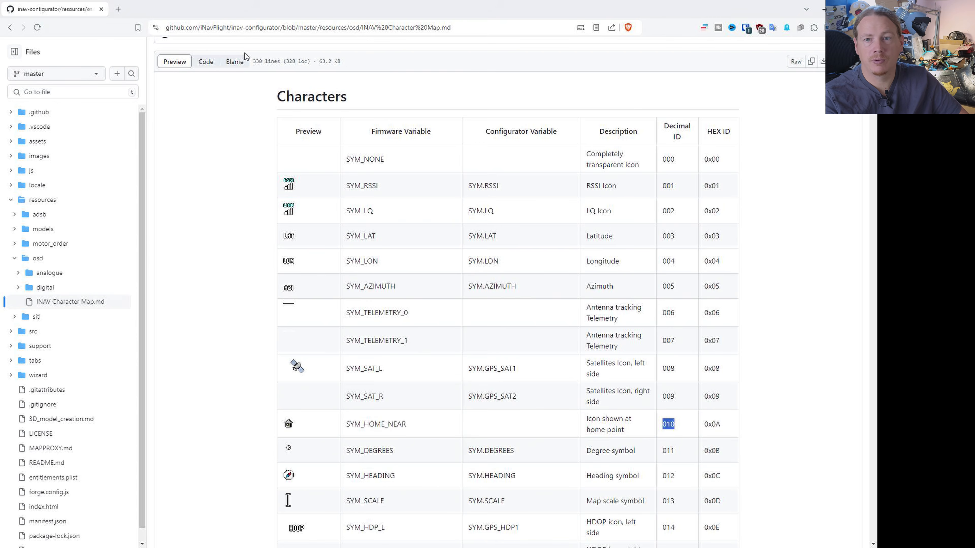
pyautogui.doubleClick(511, 6)
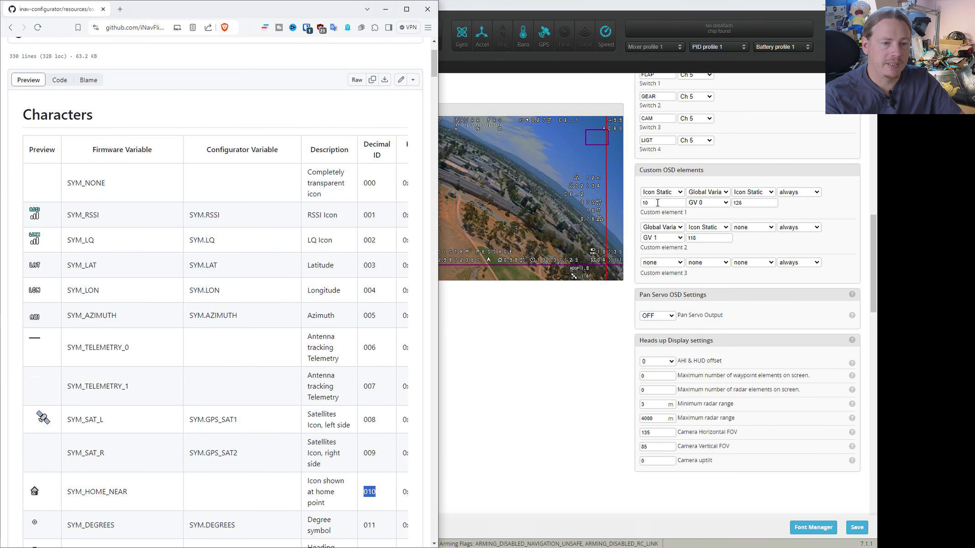
pyautogui.scroll(-3, 344, 322)
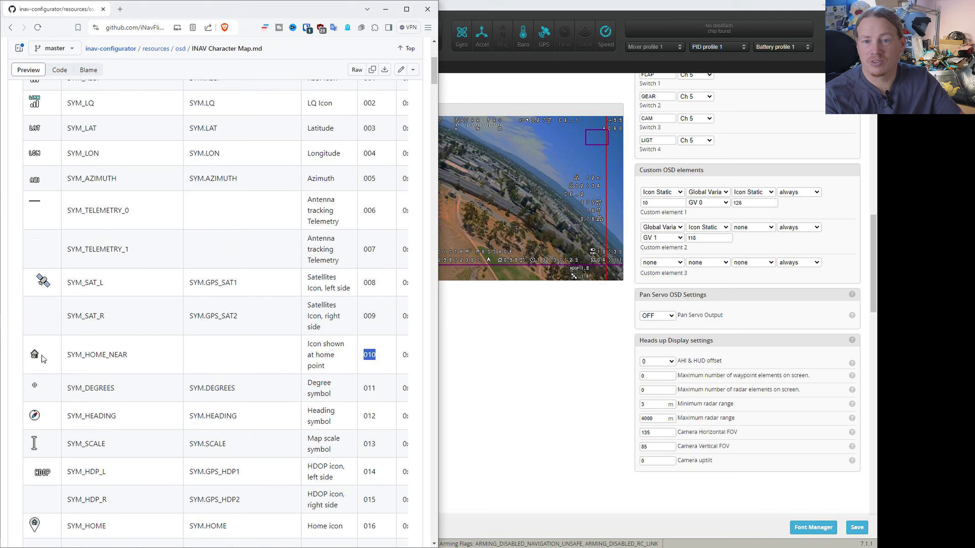
pyautogui.scroll(-1, 91, 355)
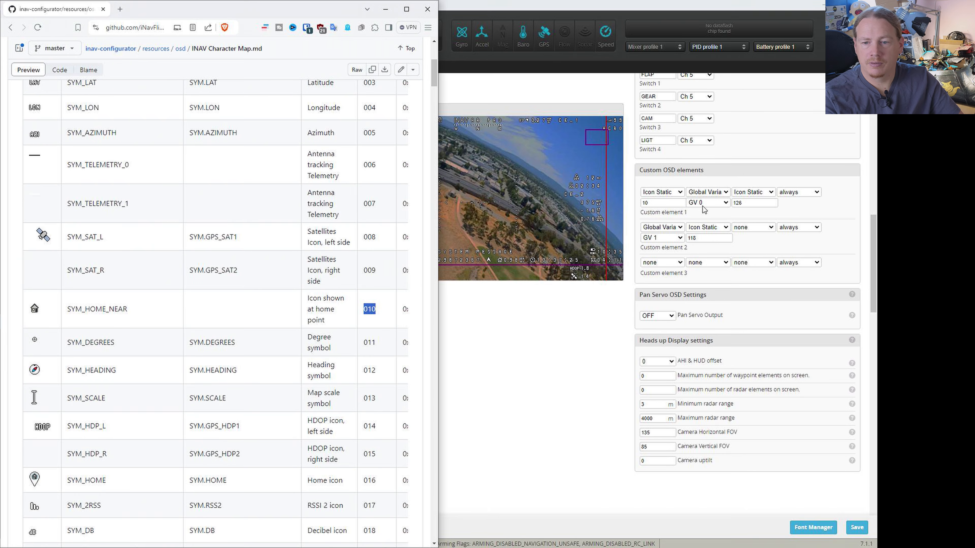
# Step: Review the global variable formats available in custom element 1 and look up its Distance in Kilometres icon in the character map
pyautogui.click(714, 193)
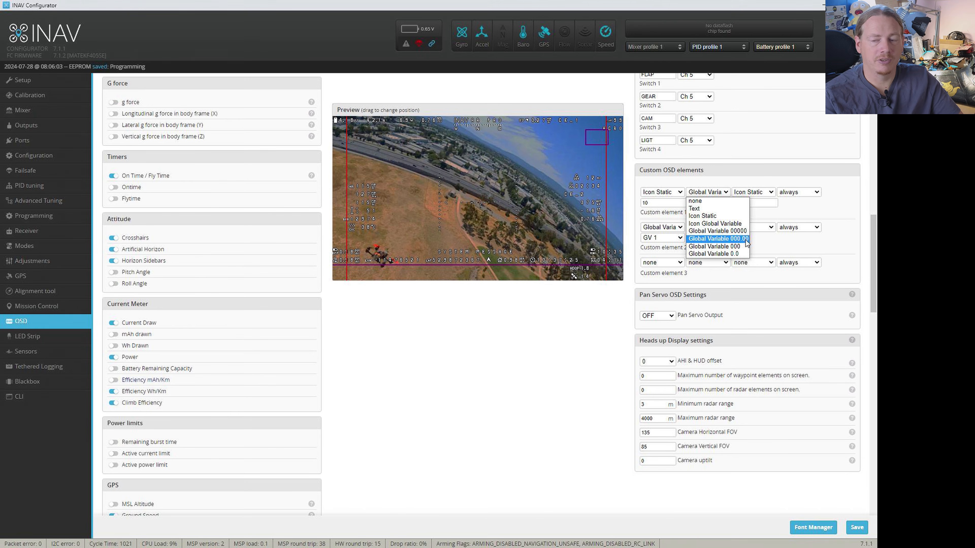
pyautogui.hotkey('alt', 'Tab')
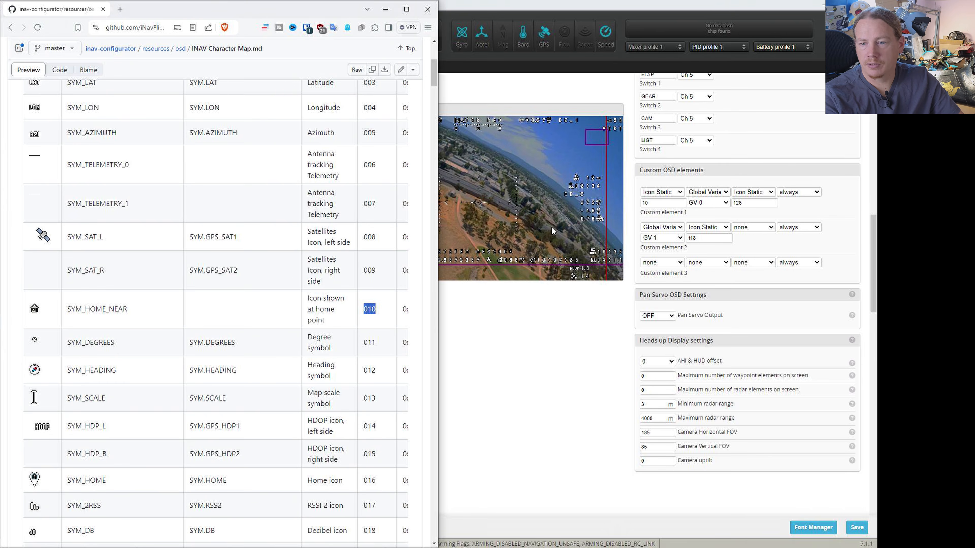
pyautogui.scroll(-20, 289, 301)
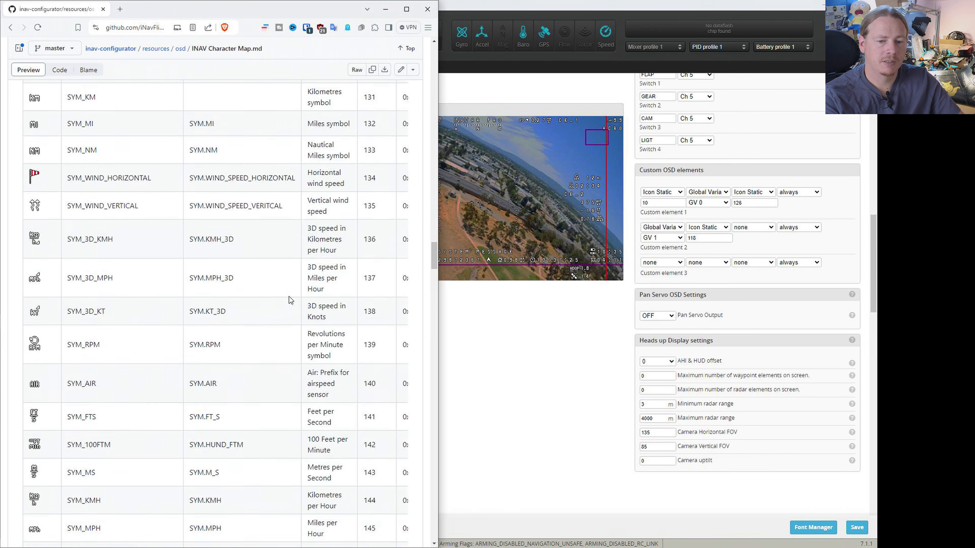
pyautogui.scroll(-5, 289, 301)
pyautogui.scroll(10, 289, 300)
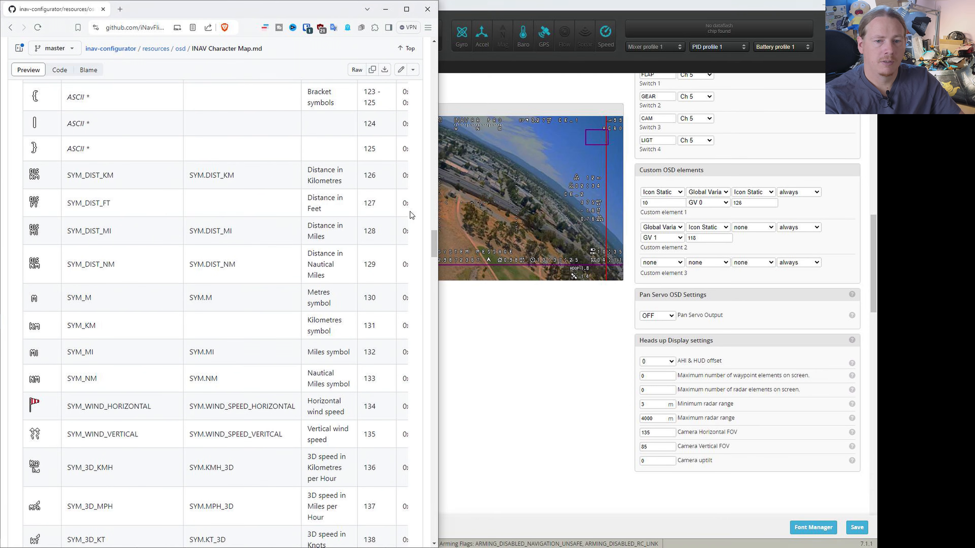
pyautogui.moveTo(46, 173); pyautogui.dragTo(28, 175)
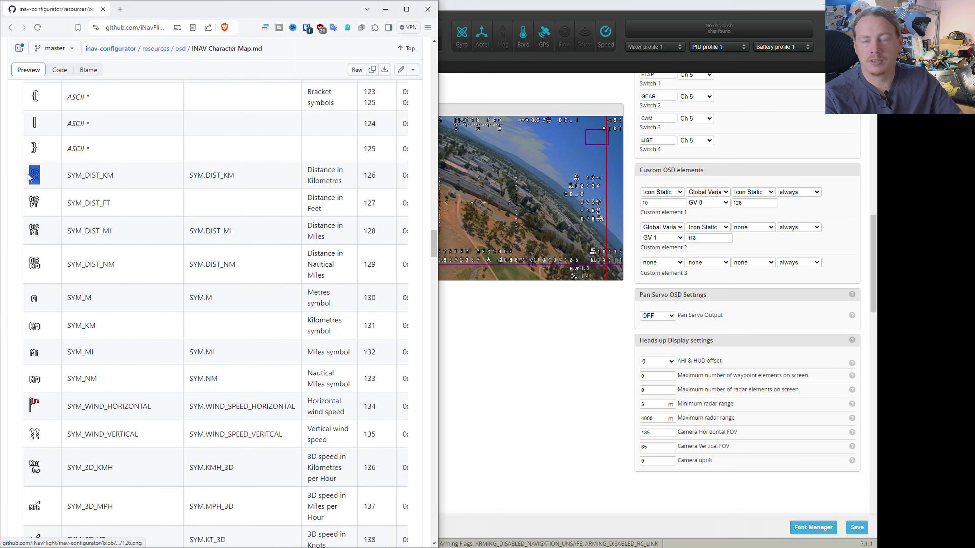
pyautogui.click(160, 188)
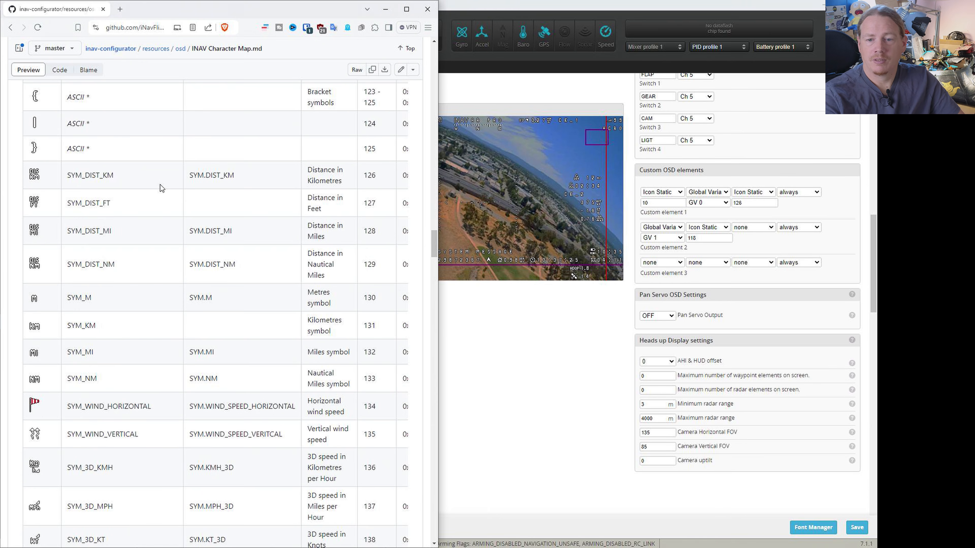
# Step: Review the content type options for custom element 2's first part and look up its static icon number in the character map
pyautogui.click(667, 230)
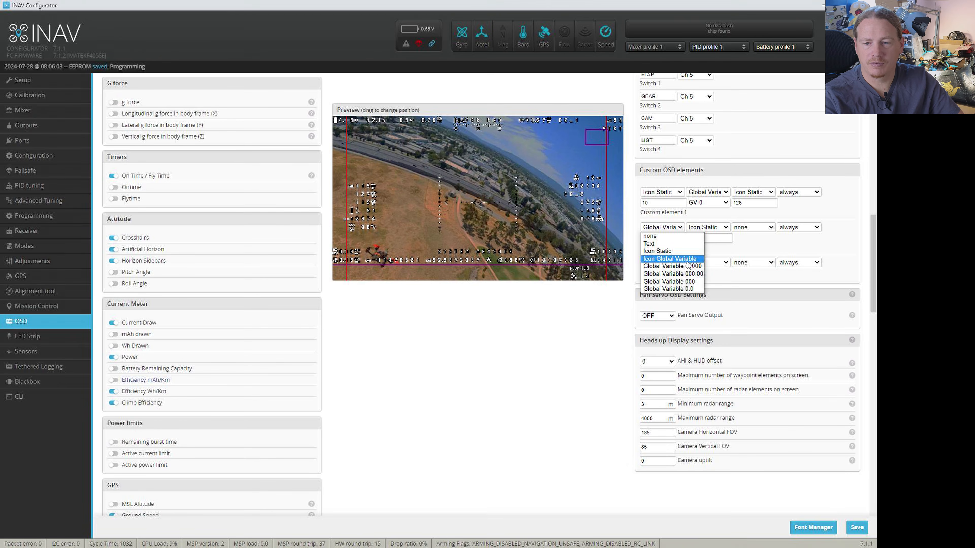
pyautogui.click(745, 253)
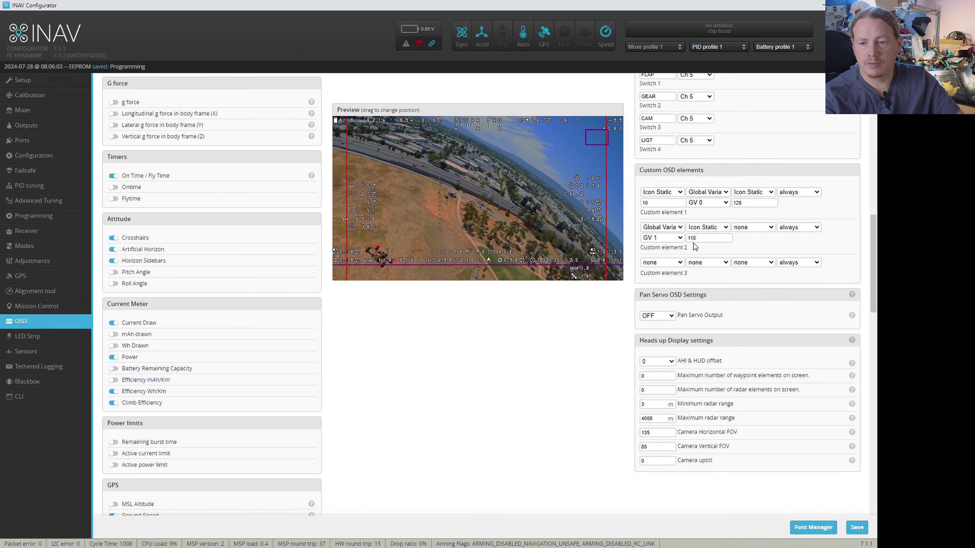
pyautogui.hotkey('alt', 'Tab')
pyautogui.scroll(8, 351, 239)
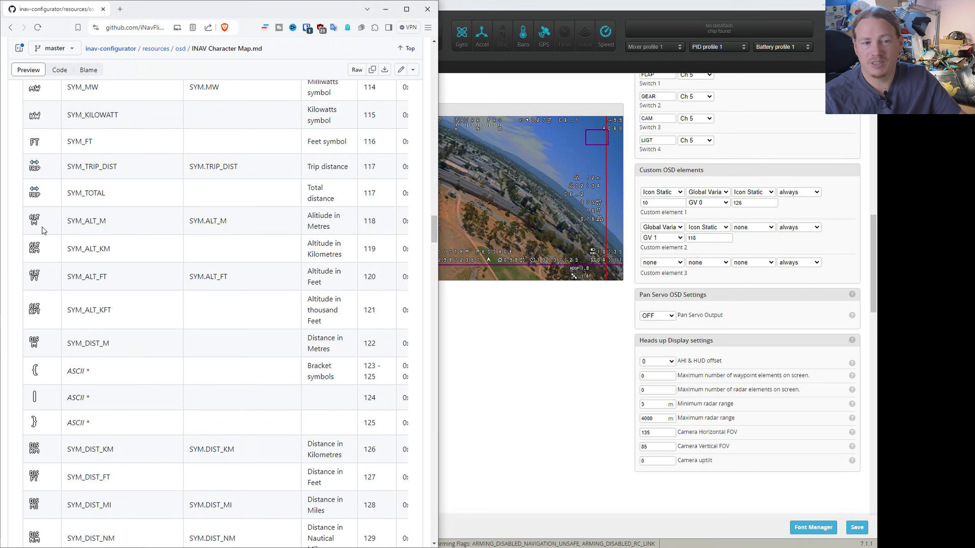
# Step: Check the content type options for custom element 3 and browse the character map's icons, symbols and letters with their decimal IDs
pyautogui.click(671, 264)
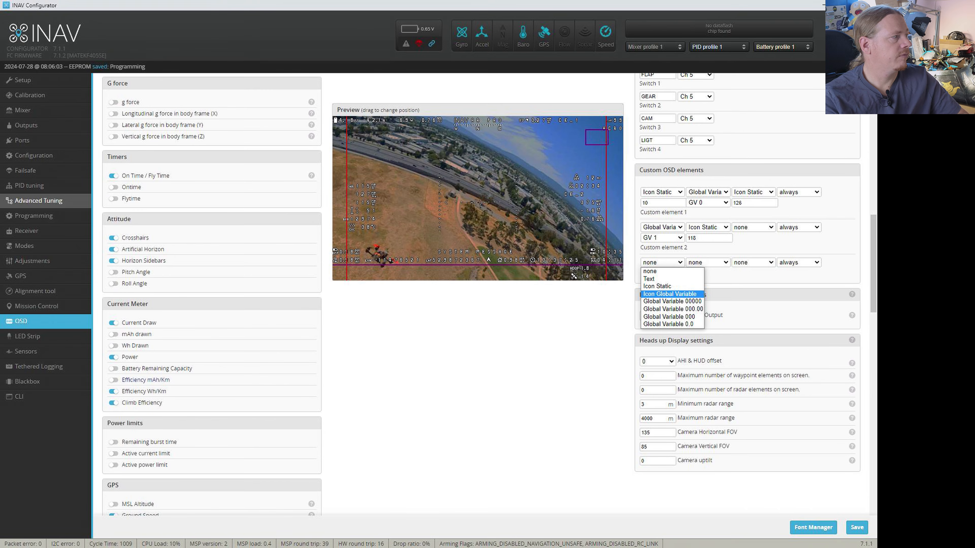
pyautogui.hotkey('alt', 'Tab')
pyautogui.scroll(15, 145, 233)
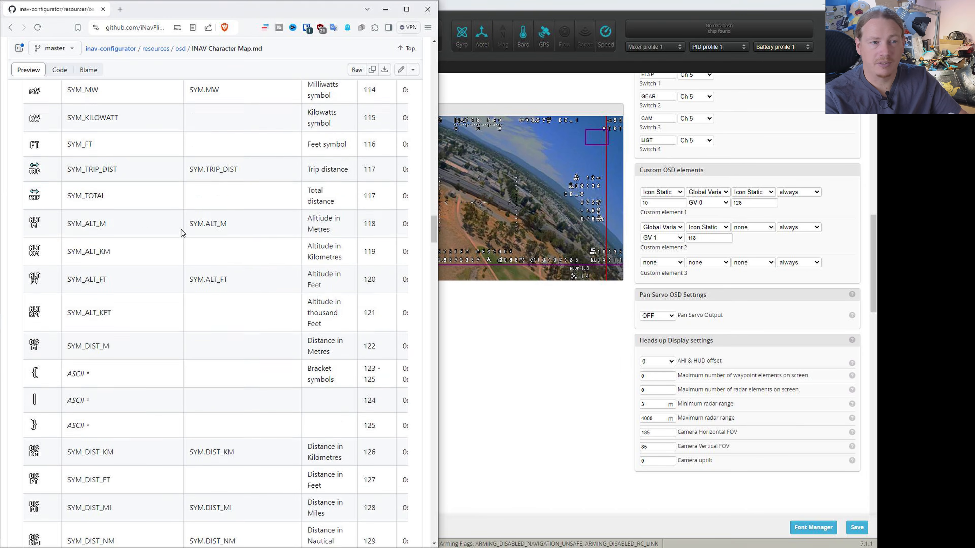
pyautogui.scroll(20, 182, 233)
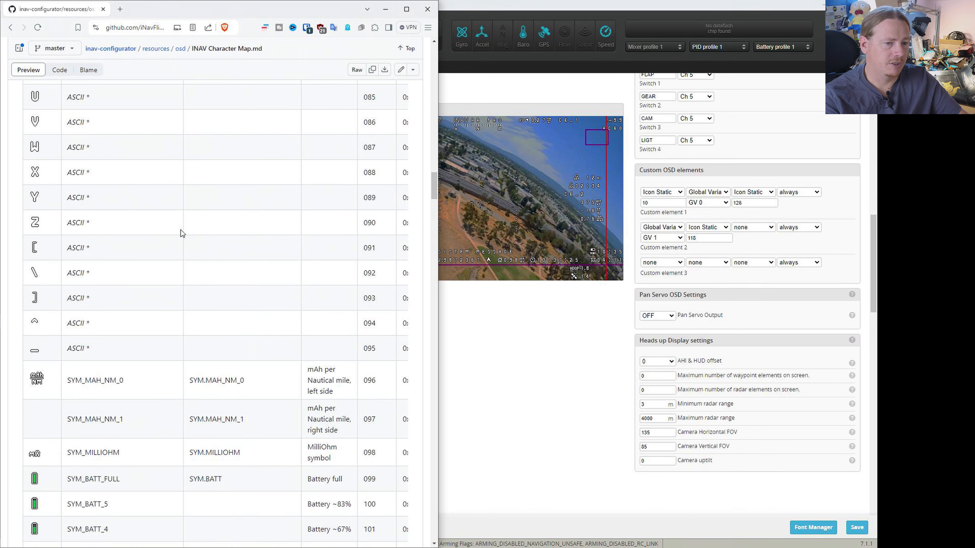
pyautogui.scroll(-15, 182, 233)
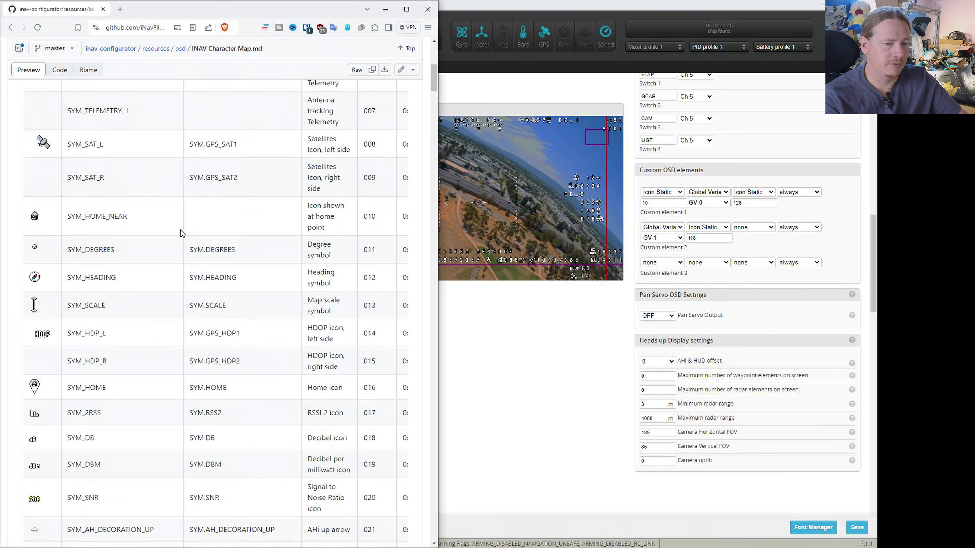
pyautogui.scroll(-1, 182, 233)
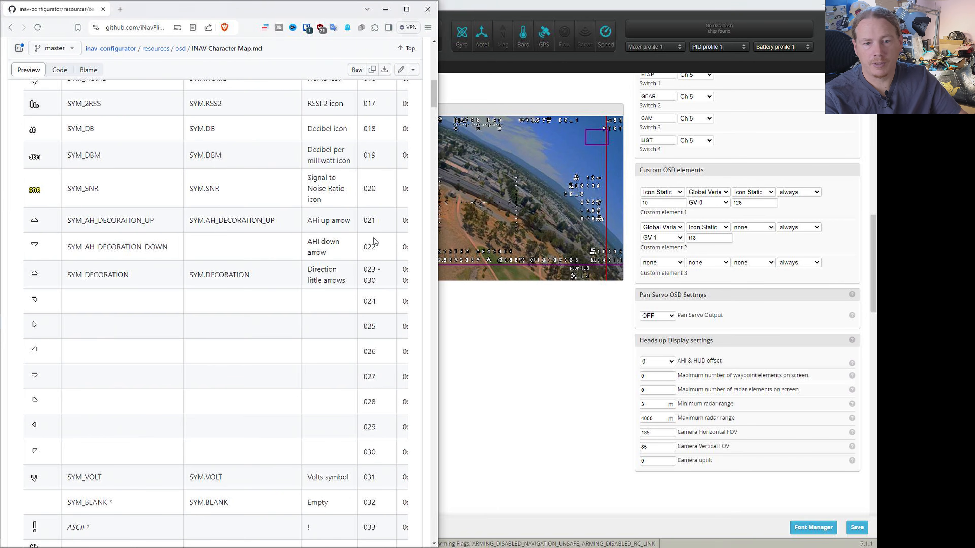
pyautogui.scroll(-8, 203, 265)
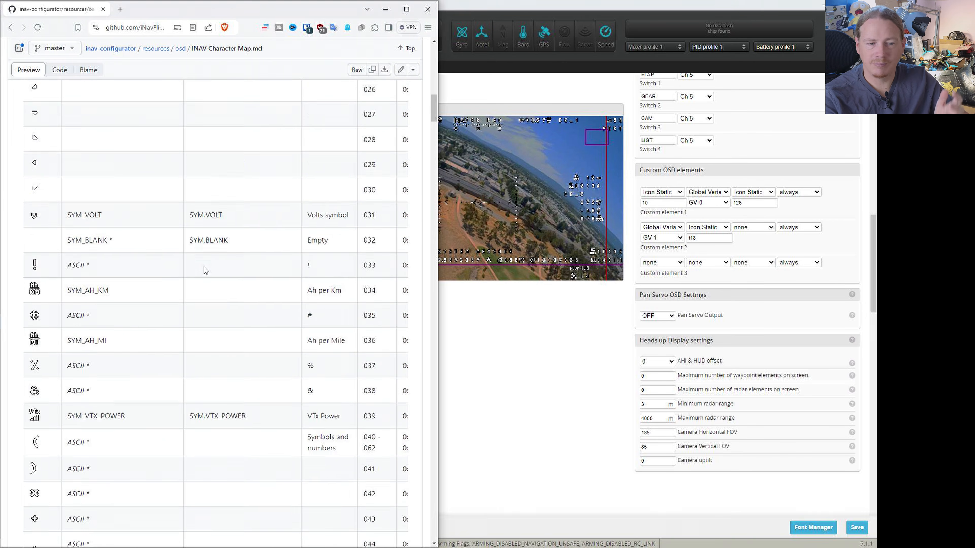
pyautogui.scroll(-20, 203, 264)
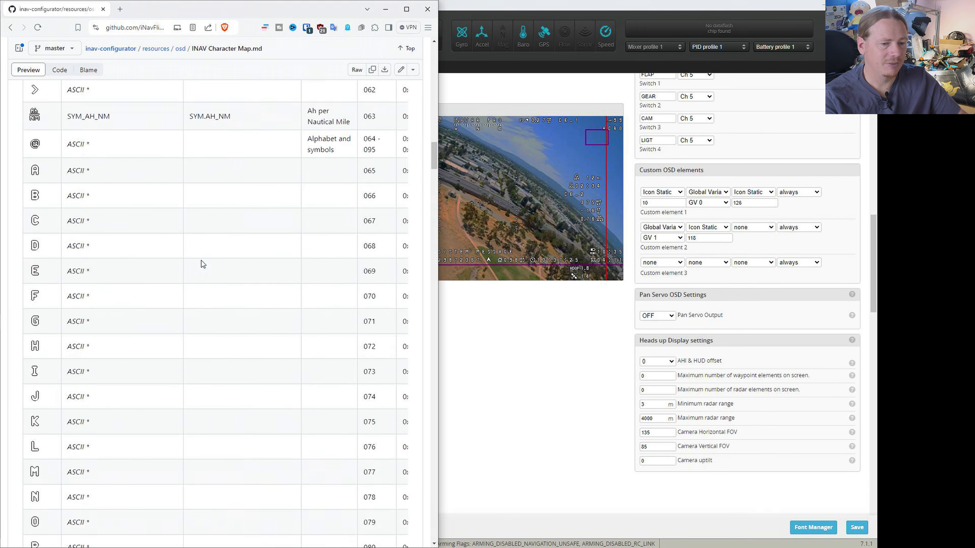
pyautogui.scroll(1, 206, 261)
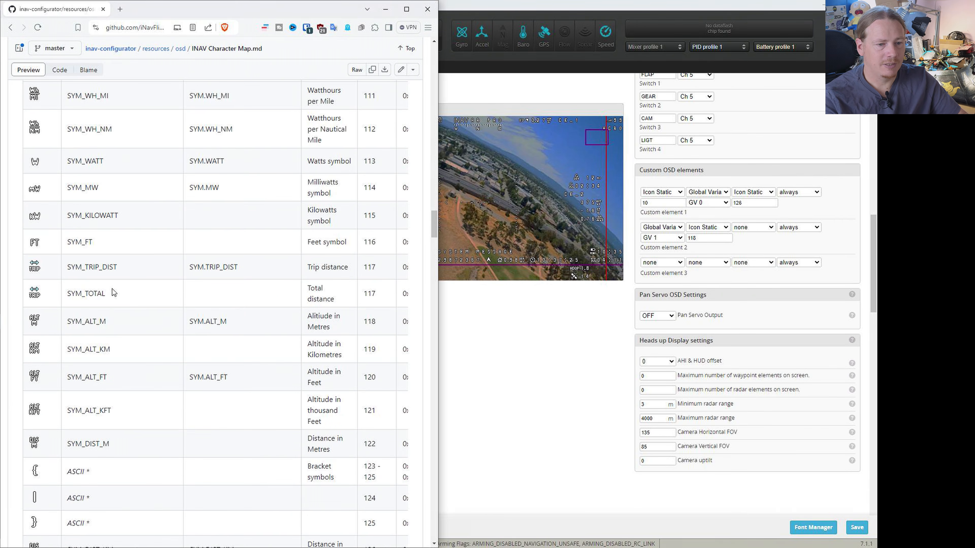
# Step: Compare the Altitude in Metres and Altitude in Kilometres icons in the character map and return to INAV Configurator
pyautogui.doubleClick(35, 322)
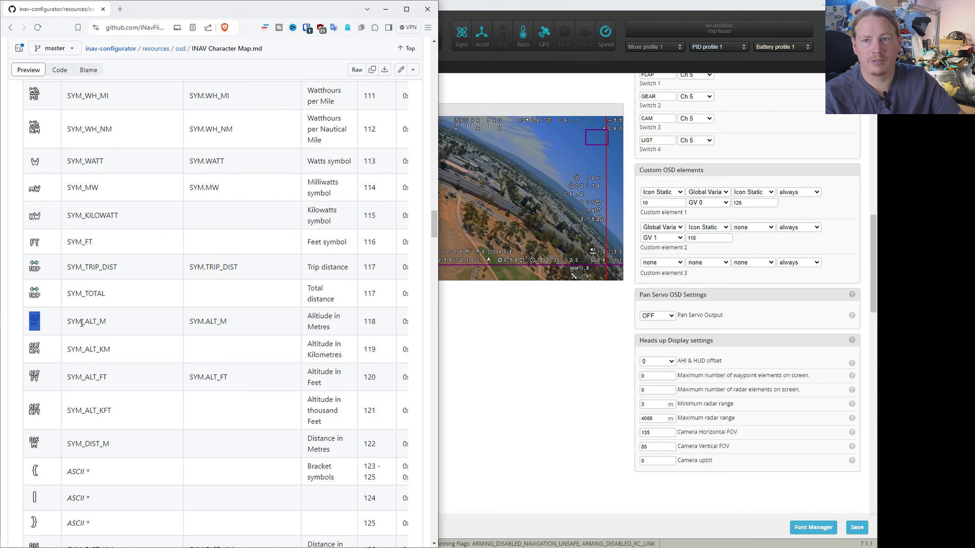
pyautogui.click(49, 360)
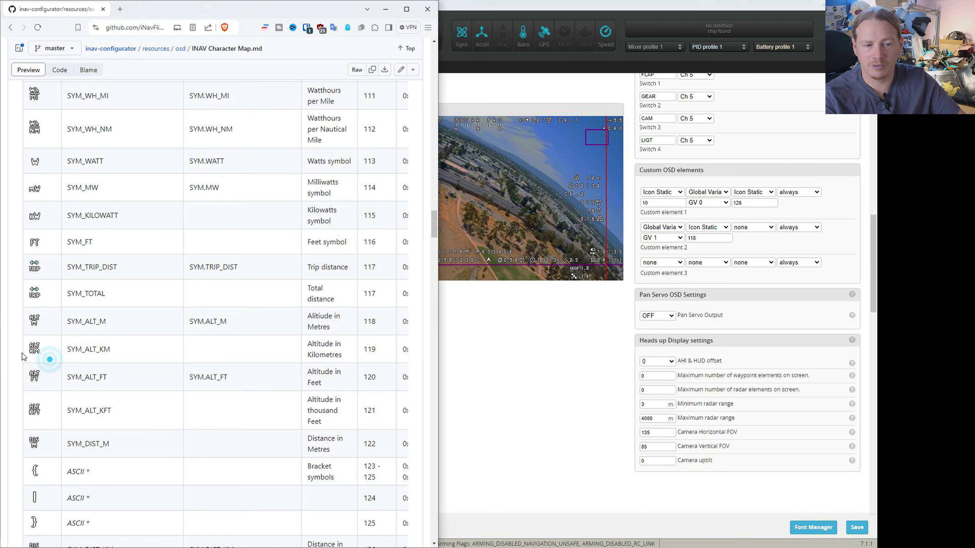
pyautogui.moveTo(33, 350); pyautogui.dragTo(45, 349)
pyautogui.doubleClick(45, 349)
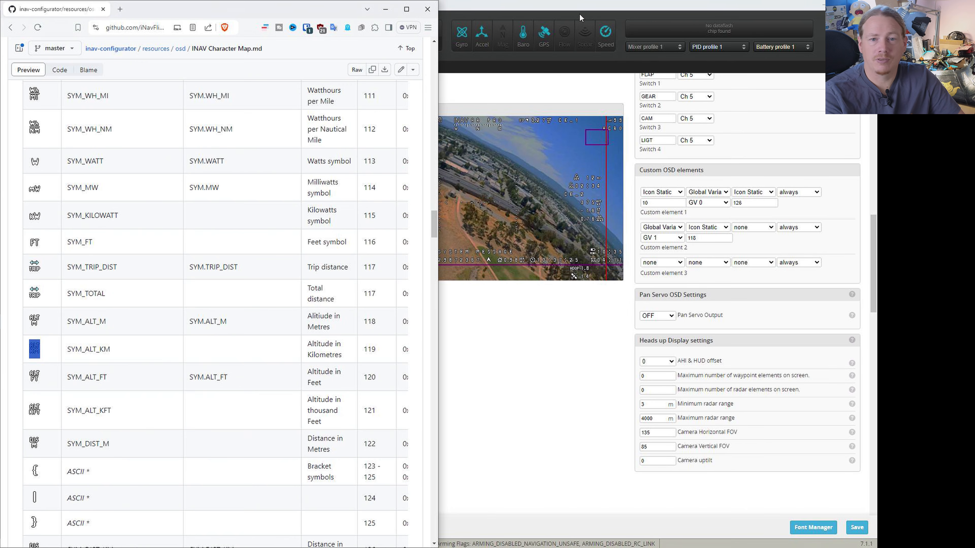
pyautogui.click(428, 9)
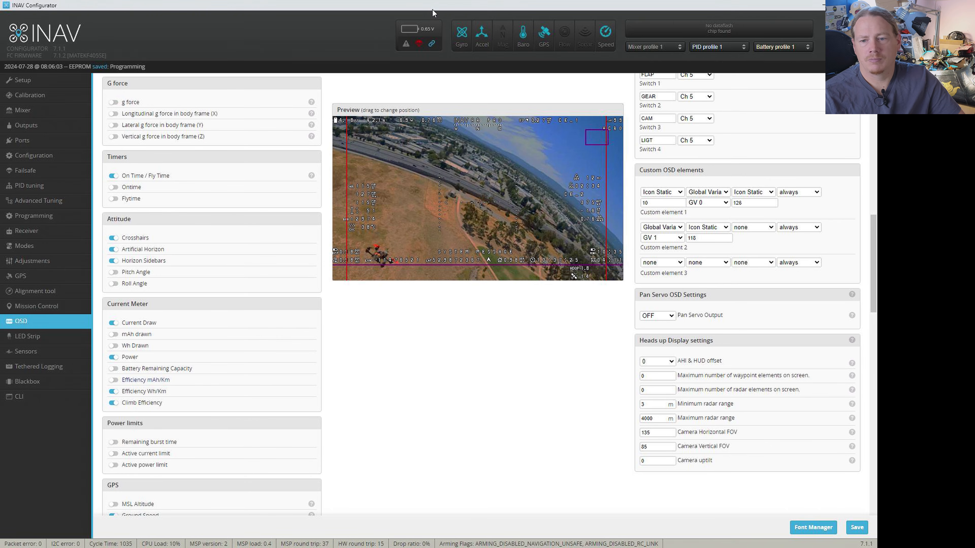
# Step: Set the first part of custom element 3 to Text with the content FLAP
pyautogui.scroll(1, 664, 130)
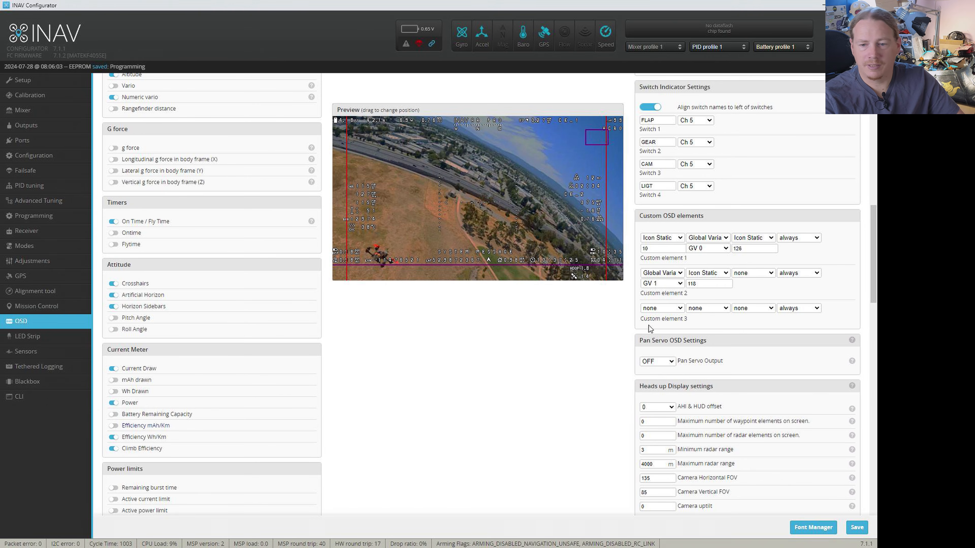
pyautogui.click(671, 310)
pyautogui.click(666, 324)
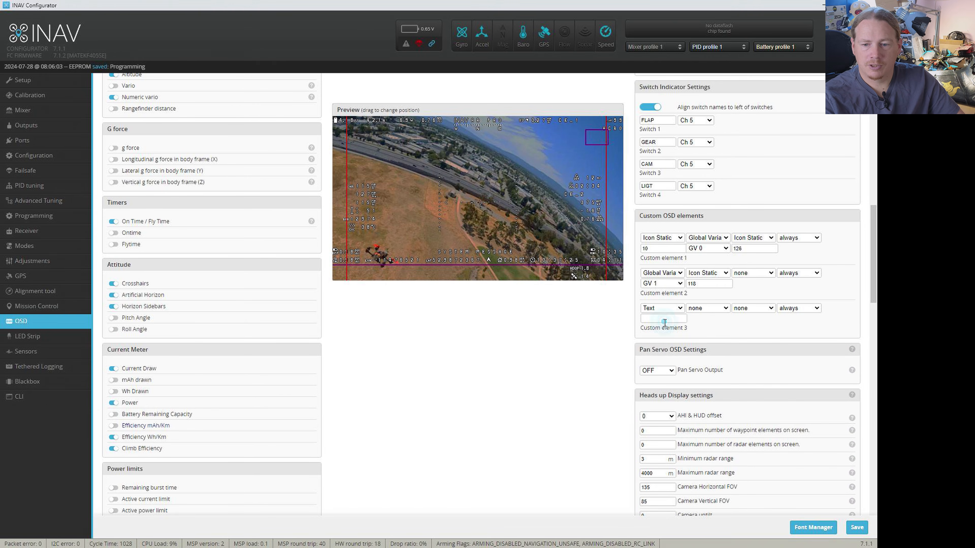
pyautogui.click(661, 318)
pyautogui.write('FL')
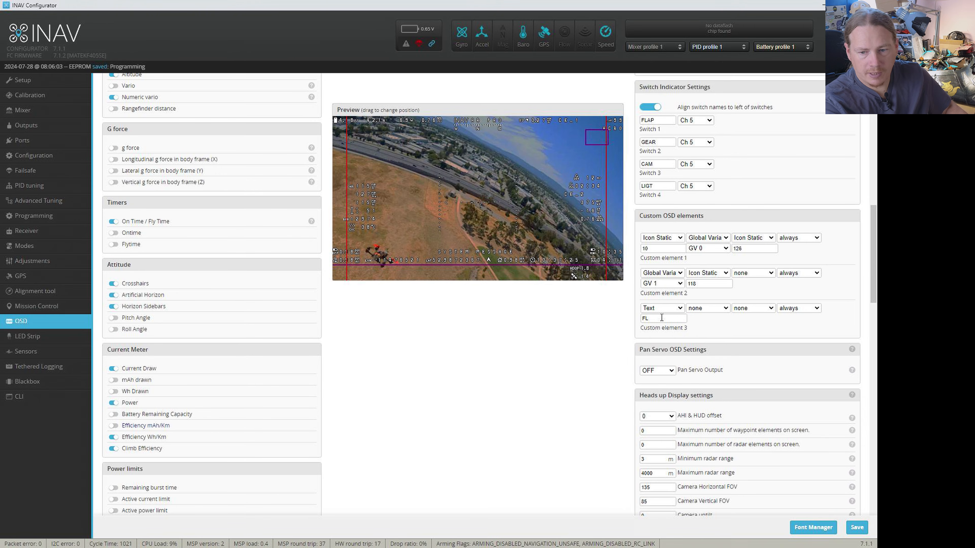
pyautogui.write('AP')
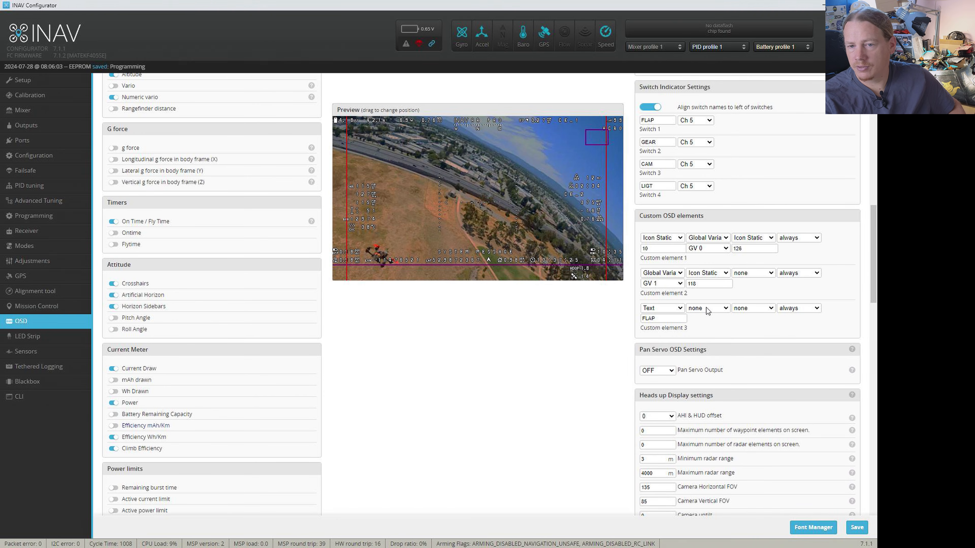
# Step: Set the second part of custom element 3 to Icon Global Variable using GV 2, and save the OSD settings
pyautogui.click(707, 309)
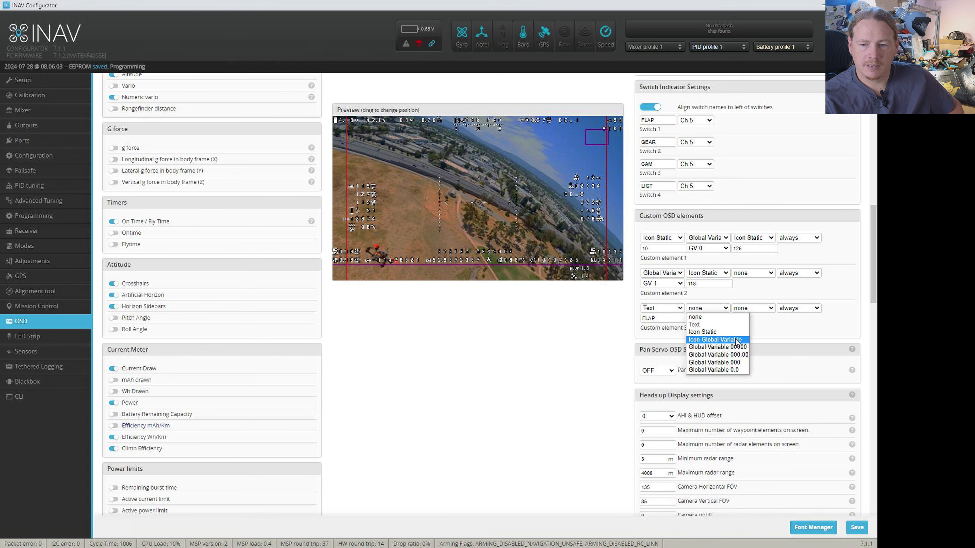
pyautogui.click(736, 341)
pyautogui.click(708, 319)
pyautogui.click(704, 344)
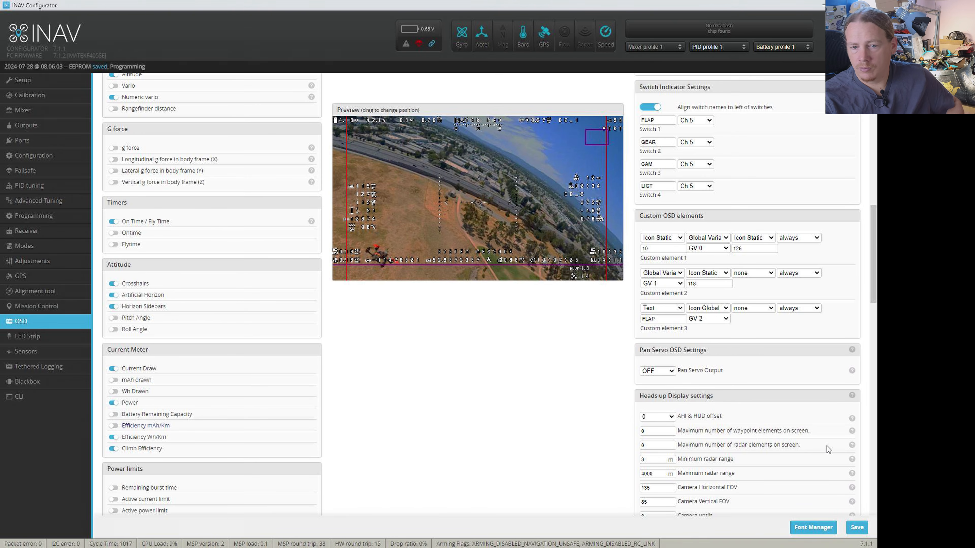
pyautogui.click(857, 528)
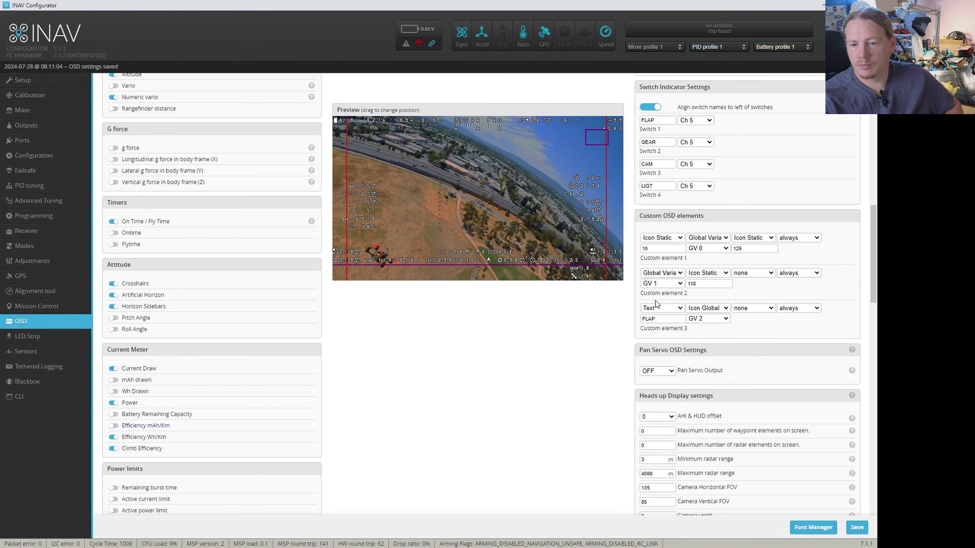
# Step: Enable Custom Element 3 among the OSD's Global Variables elements
pyautogui.scroll(-10, 165, 365)
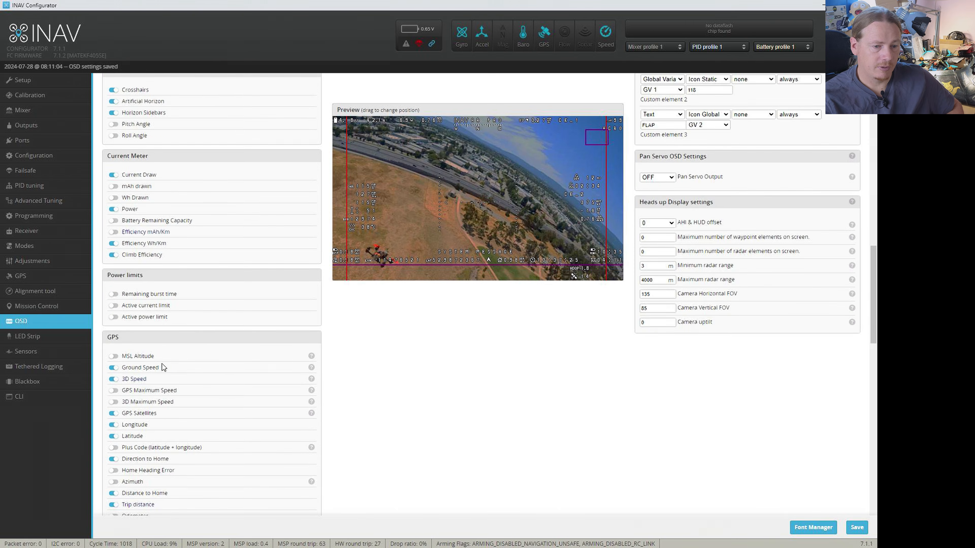
pyautogui.scroll(-4, 166, 362)
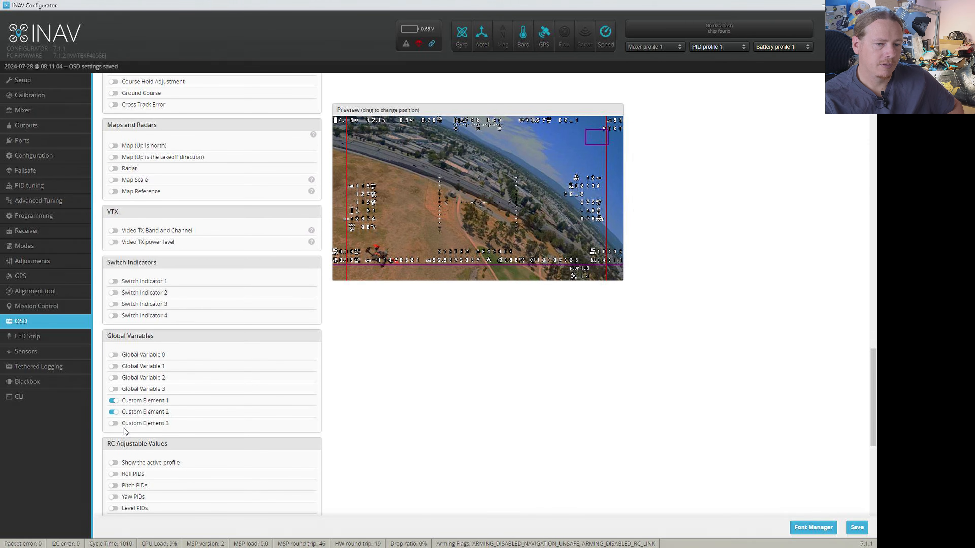
pyautogui.click(115, 423)
pyautogui.scroll(9, 387, 387)
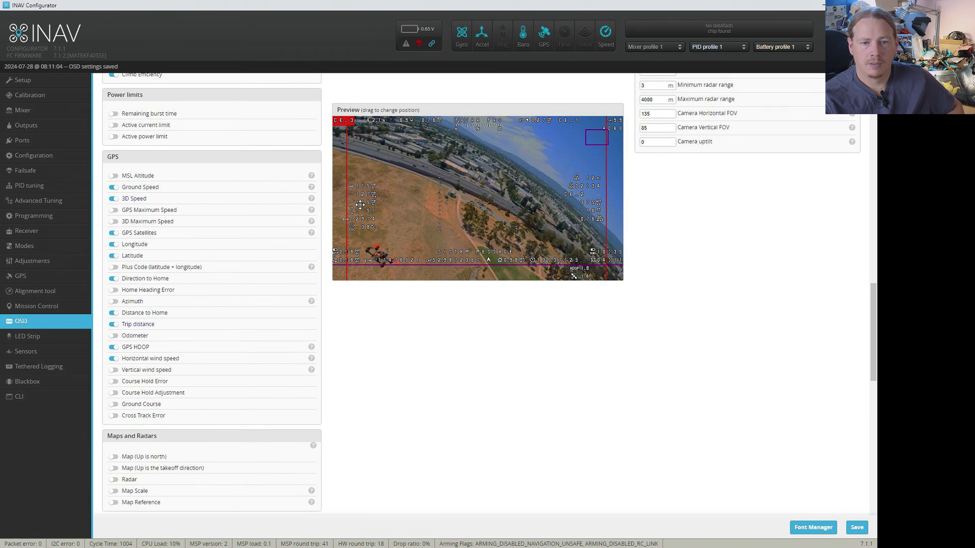
# Step: Move custom element 3 in the OSD preview to just below the purple box and save the OSD settings
pyautogui.moveTo(332, 122); pyautogui.dragTo(583, 157)
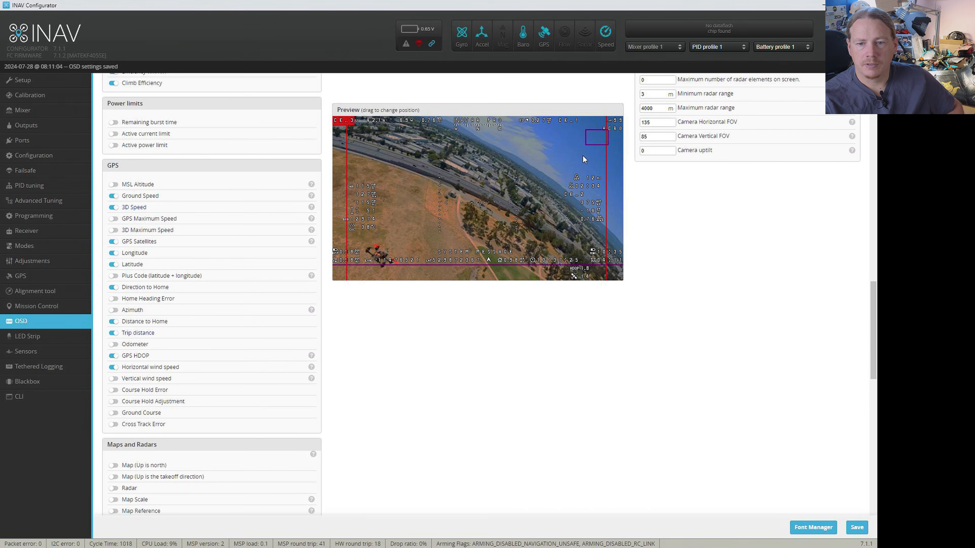
pyautogui.click(856, 527)
pyautogui.scroll(8, 736, 357)
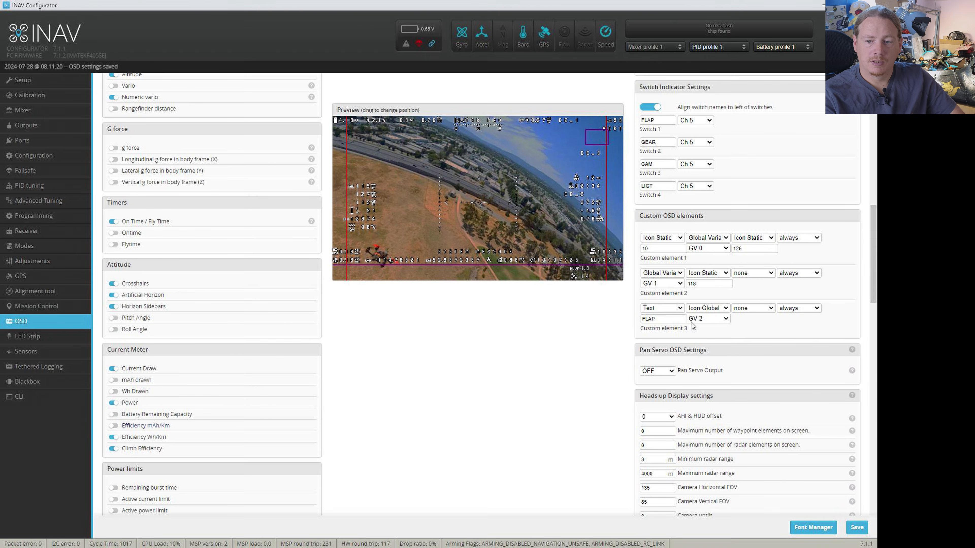
# Step: Enable logic condition 5 on the Programming page and set its operation to High
pyautogui.click(19, 217)
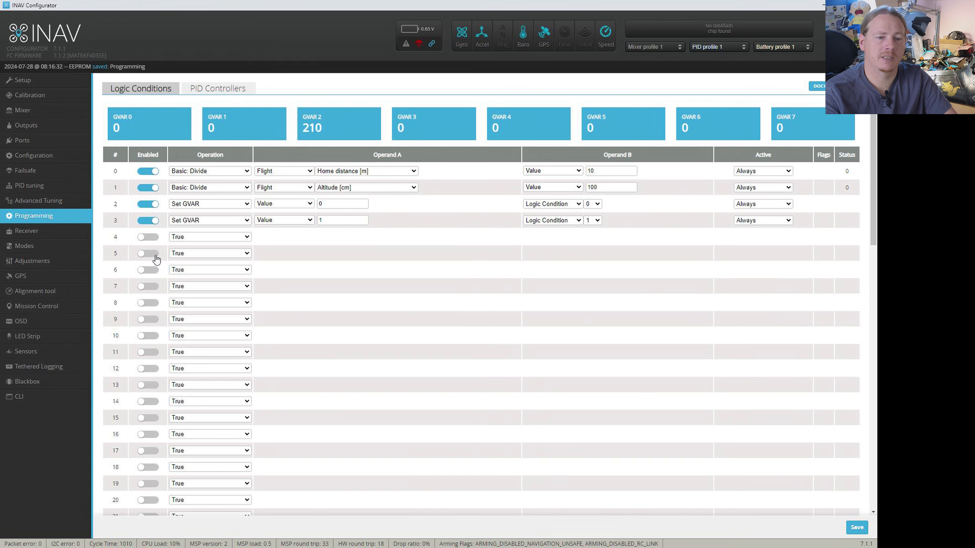
pyautogui.click(148, 253)
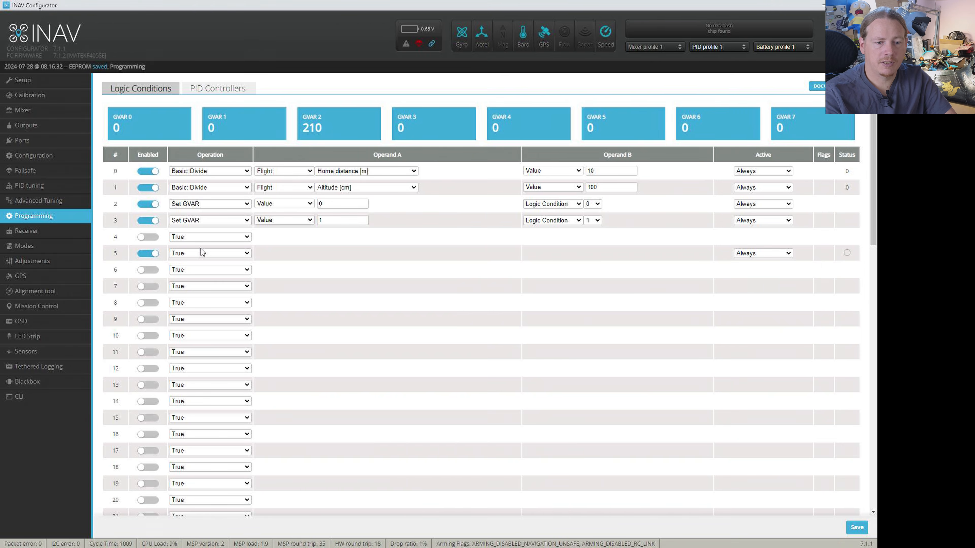
pyautogui.click(203, 253)
pyautogui.moveTo(251, 285); pyautogui.dragTo(212, 343)
pyautogui.scroll(2, 211, 343)
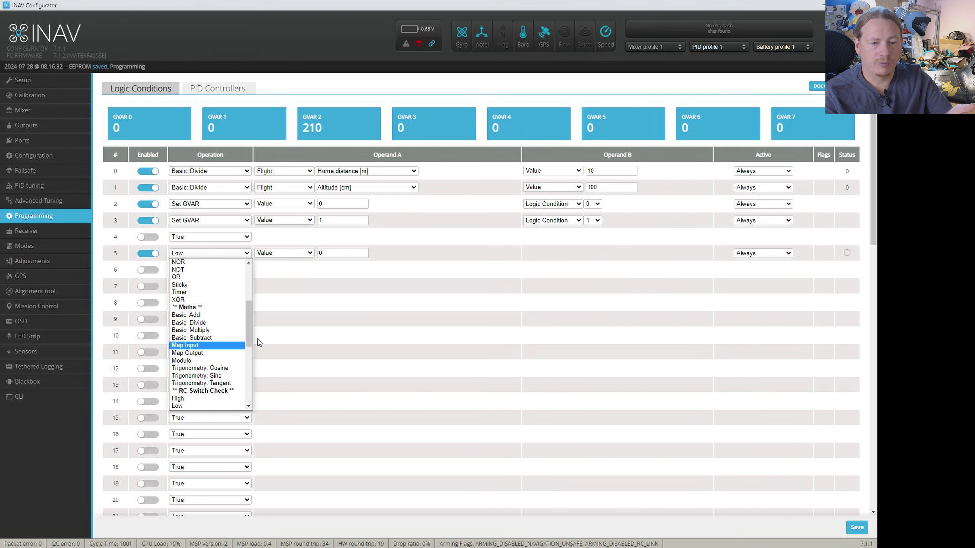
pyautogui.click(204, 401)
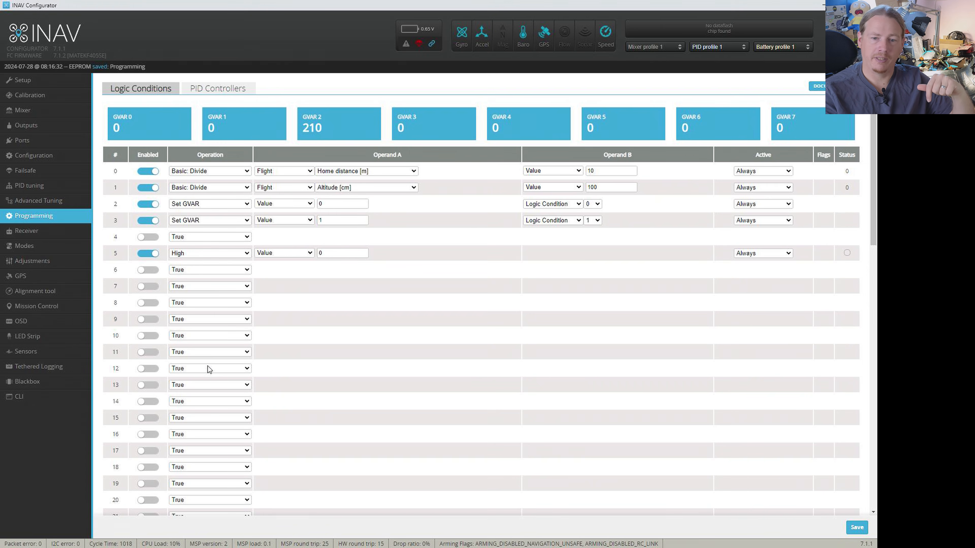
# Step: Set operand A of logic condition 5 to Get RC Channel 10
pyautogui.click(307, 255)
pyautogui.click(295, 269)
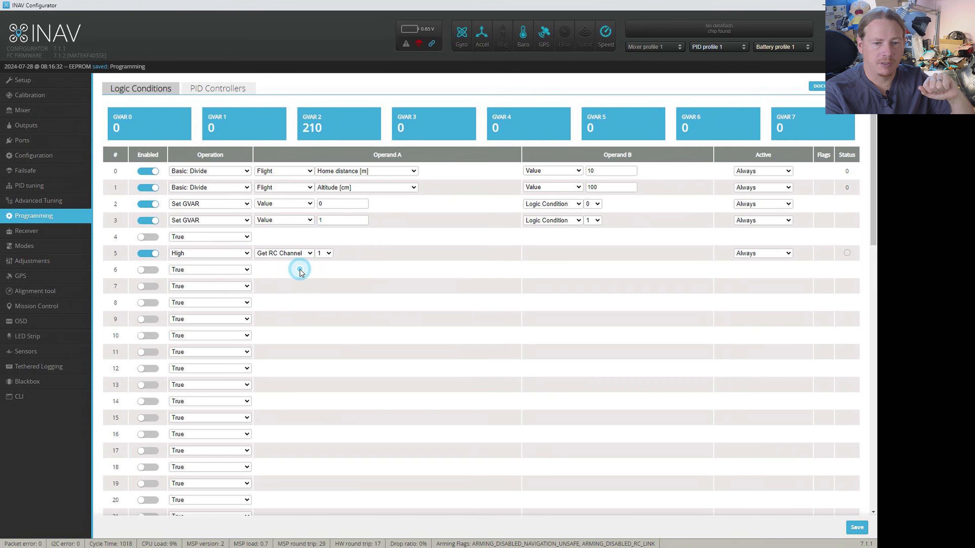
pyautogui.click(327, 253)
pyautogui.click(326, 331)
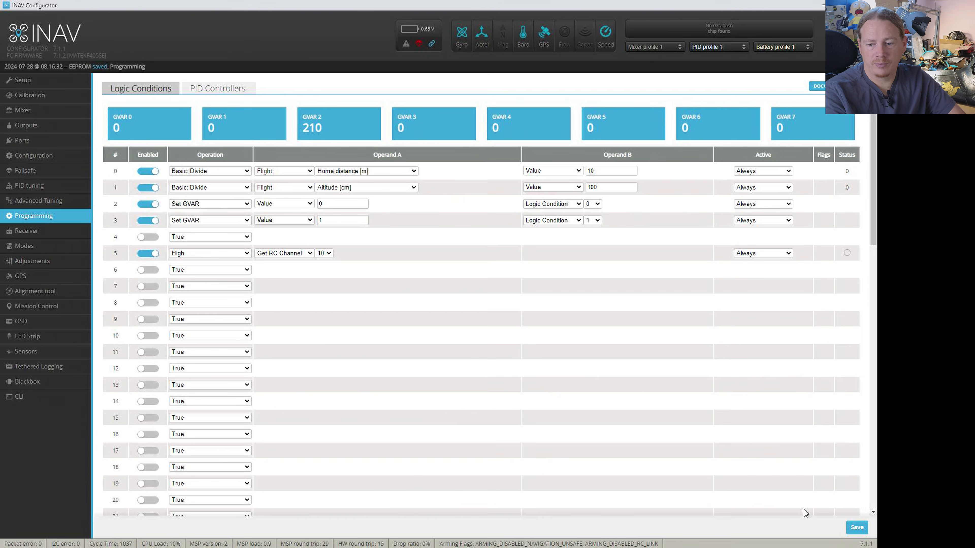
# Step: Save the logic conditions, check channel 10 on the Receiver page, and return to Programming
pyautogui.click(857, 528)
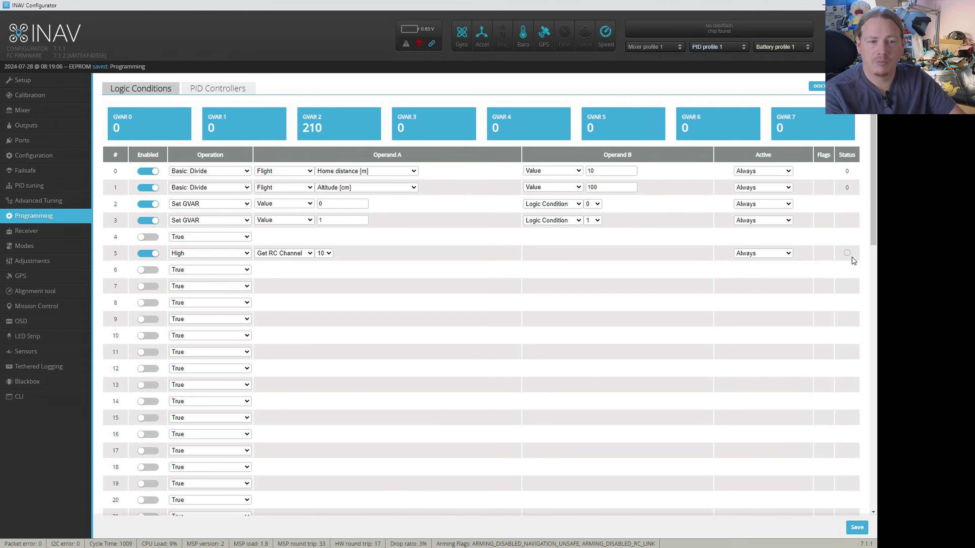
pyautogui.click(12, 234)
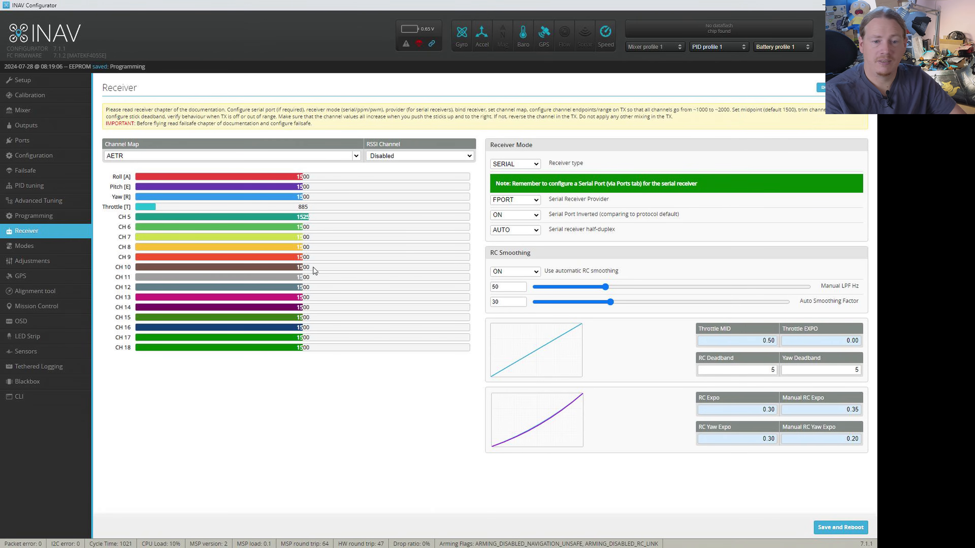
pyautogui.click(25, 220)
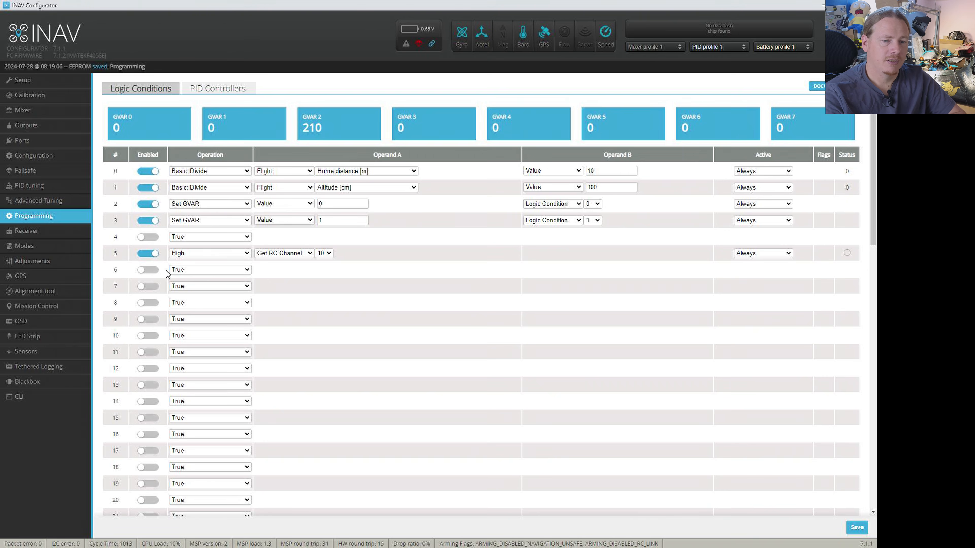
# Step: Enable logic condition 6 as Set GVAR with operand A set to Value 2
pyautogui.click(145, 271)
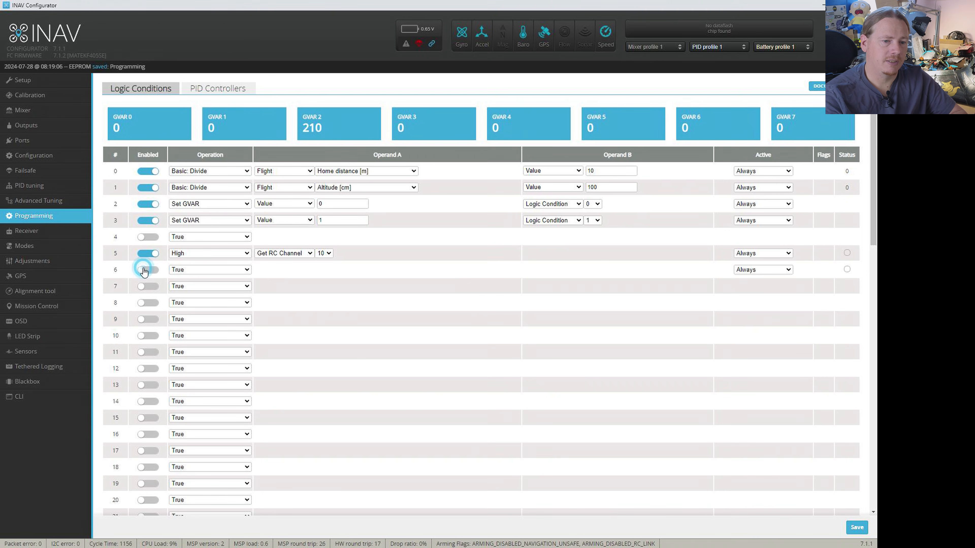
pyautogui.click(203, 270)
pyautogui.scroll(-10, 207, 352)
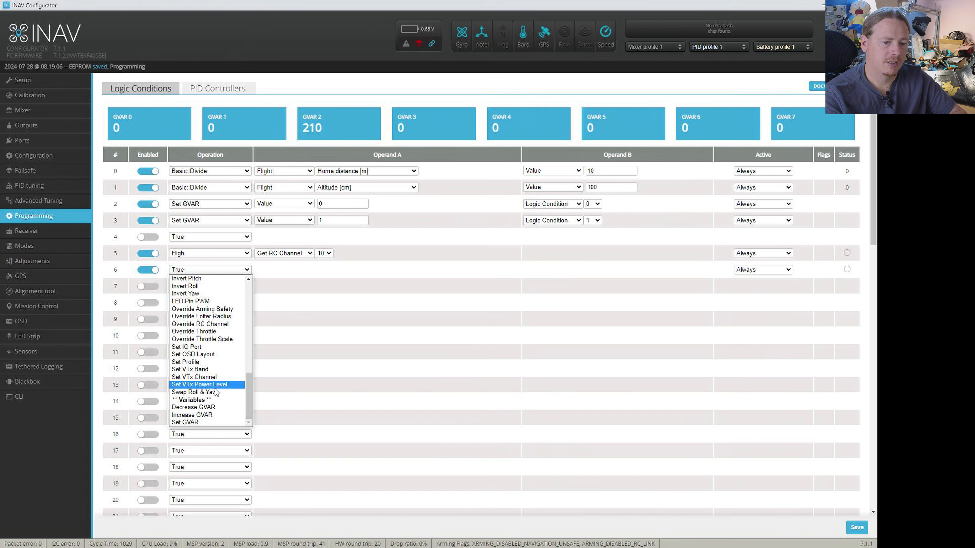
pyautogui.click(214, 419)
pyautogui.click(304, 270)
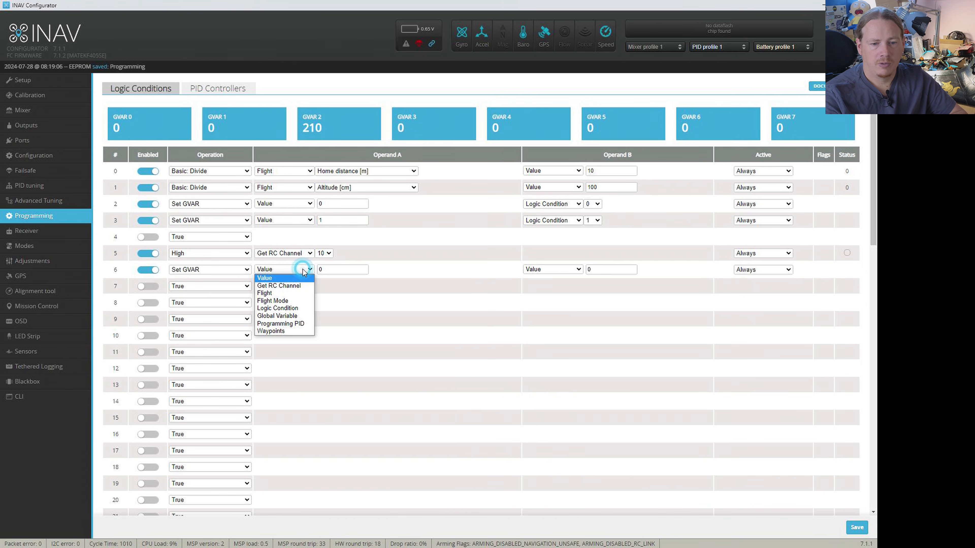
pyautogui.click(345, 270)
pyautogui.doubleClick(330, 269)
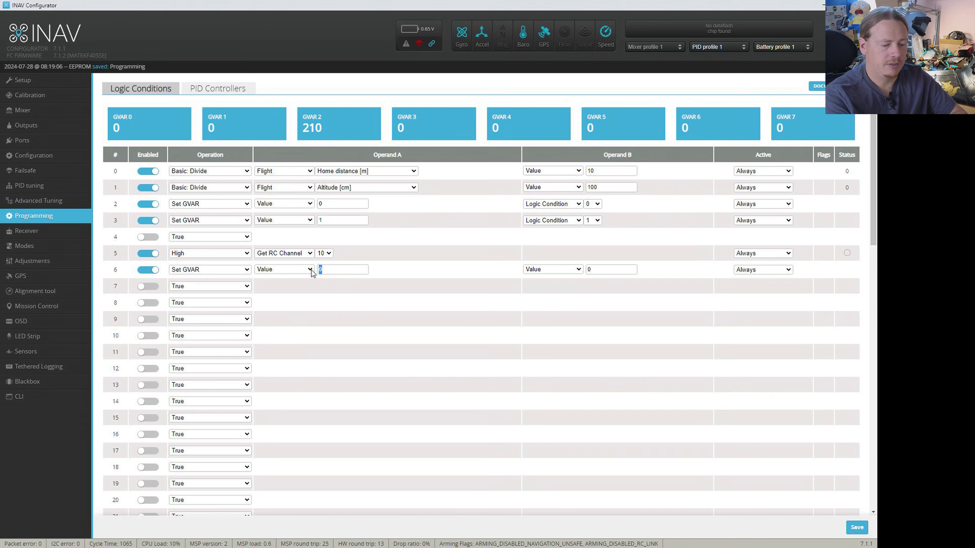
pyautogui.write('2')
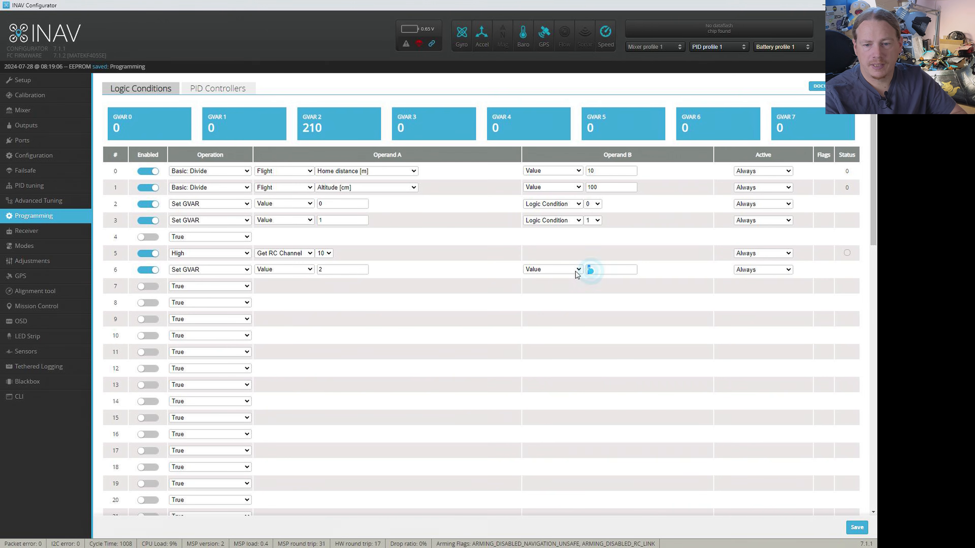
# Step: Look up the Switch: down icon in the INAV Character Map in the browser and set logic condition 6's operand B to 208
pyautogui.moveTo(1, 161); pyautogui.dragTo(733, 63)
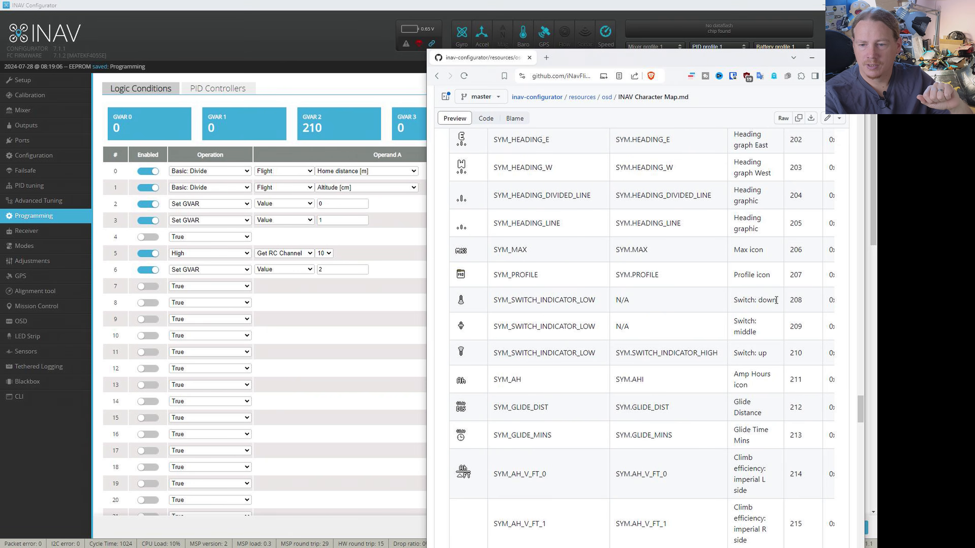
pyautogui.click(812, 57)
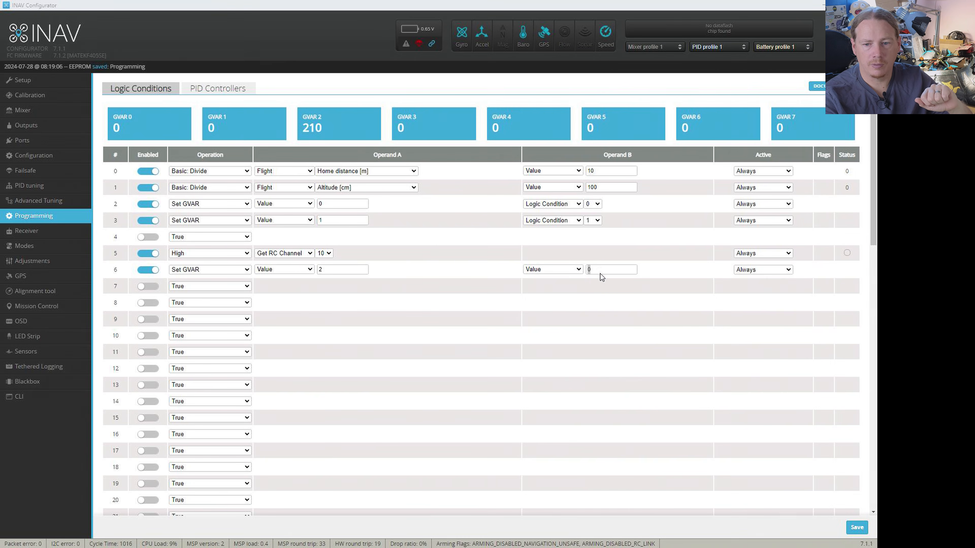
pyautogui.click(586, 272)
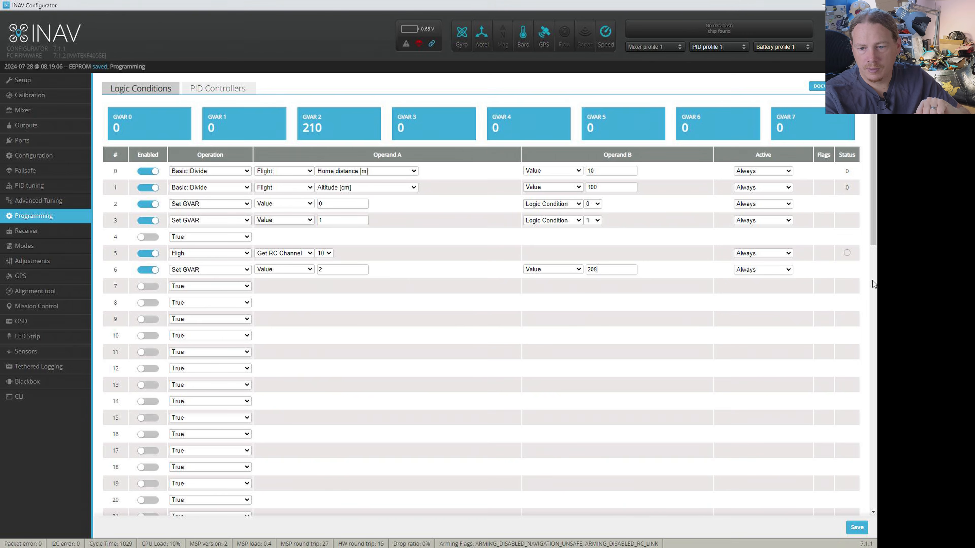
# Step: Make logic condition 6 active on Logic Condition 5 and save the logic conditions
pyautogui.click(752, 270)
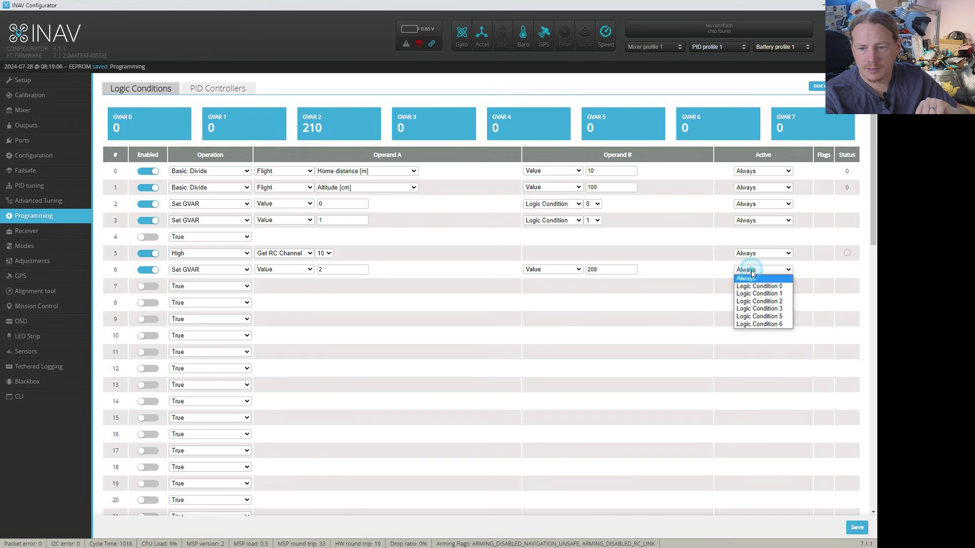
pyautogui.click(771, 316)
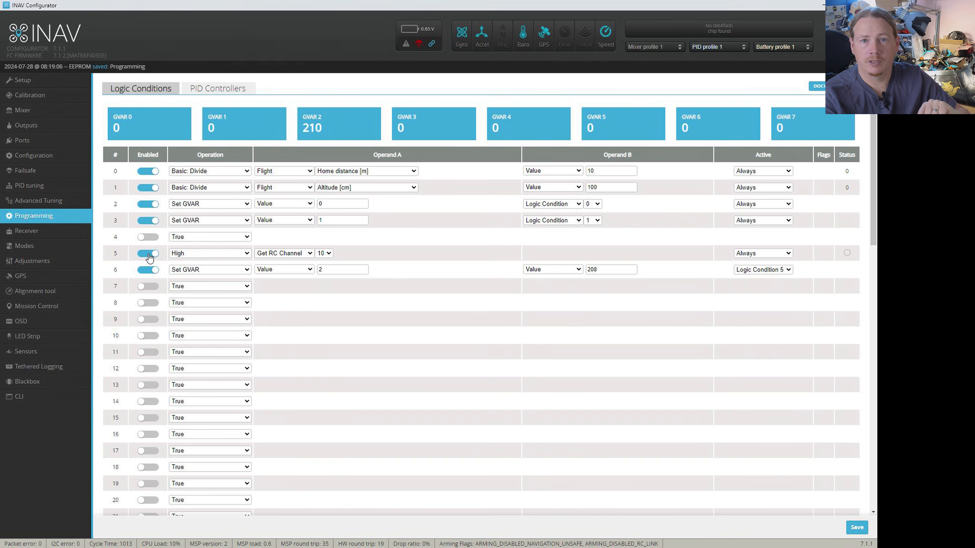
pyautogui.click(855, 528)
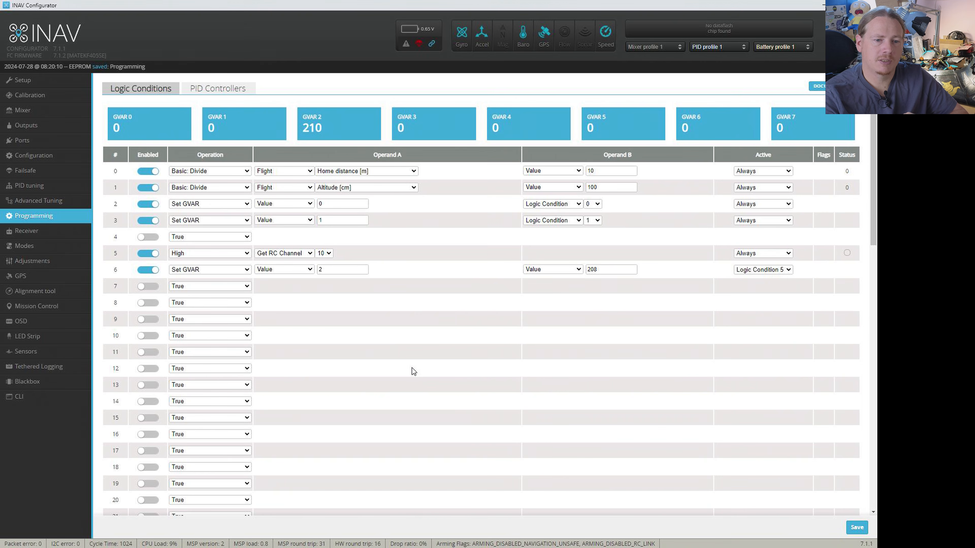
# Step: Enable logic condition 7 as NOT with operand A set to Logic Condition 5, and save
pyautogui.click(147, 287)
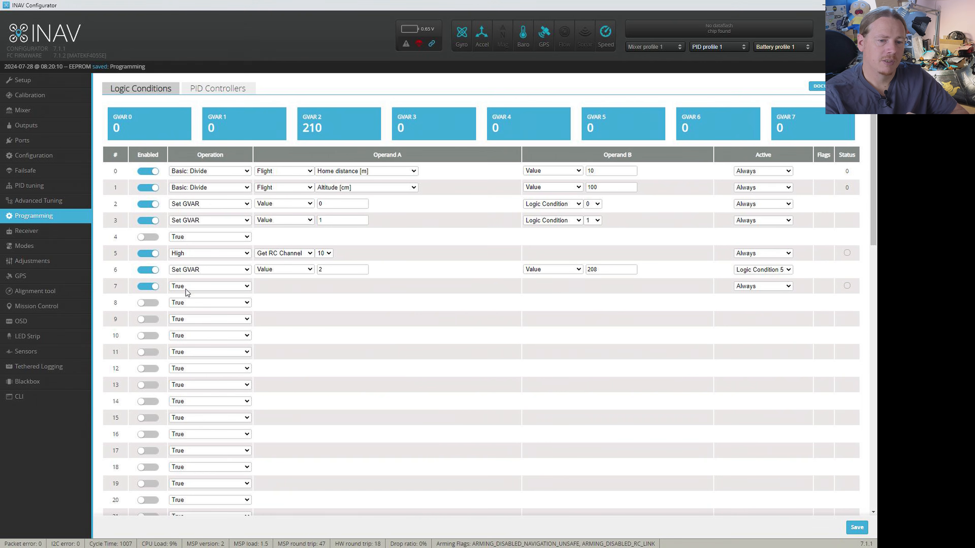
pyautogui.click(210, 286)
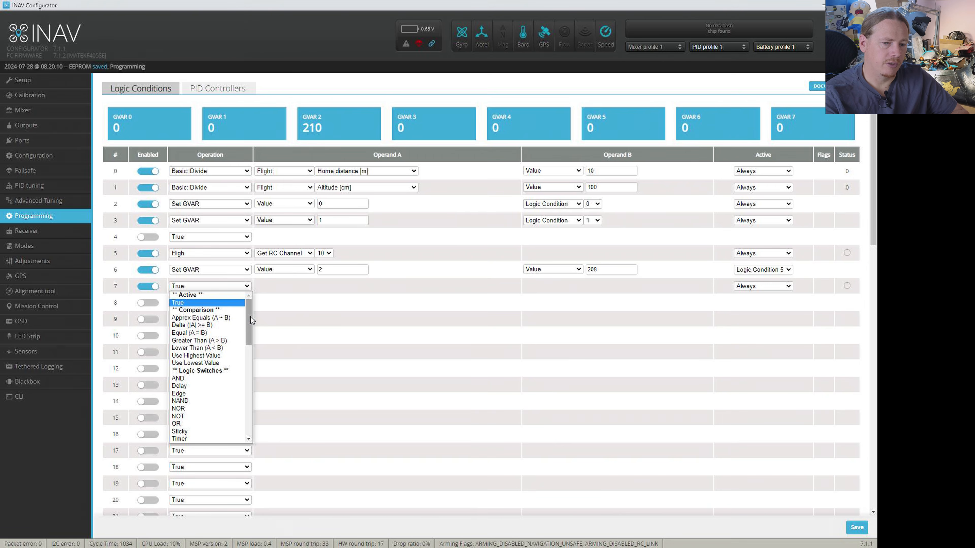
pyautogui.moveTo(250, 314); pyautogui.dragTo(249, 318)
pyautogui.click(180, 397)
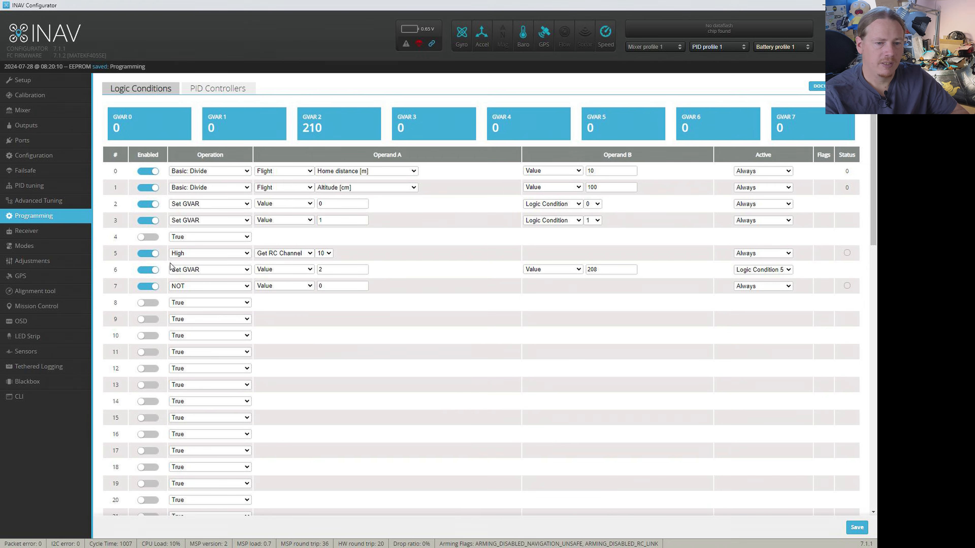
pyautogui.click(300, 286)
pyautogui.click(285, 323)
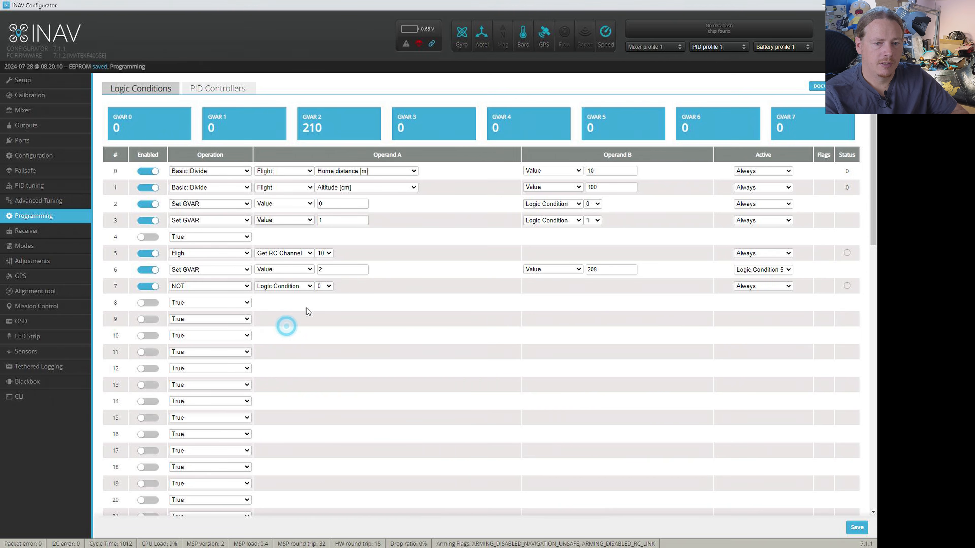
pyautogui.click(329, 286)
pyautogui.click(321, 331)
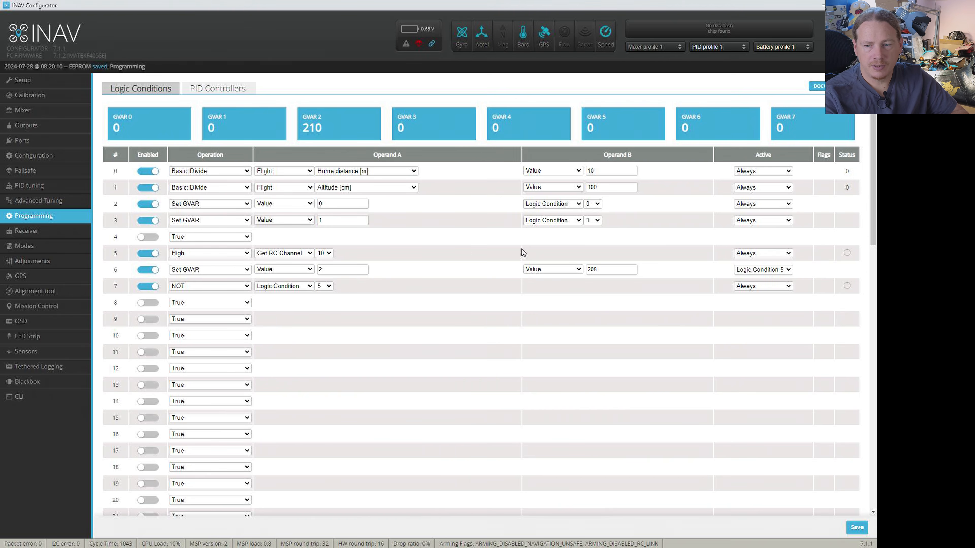
pyautogui.click(861, 531)
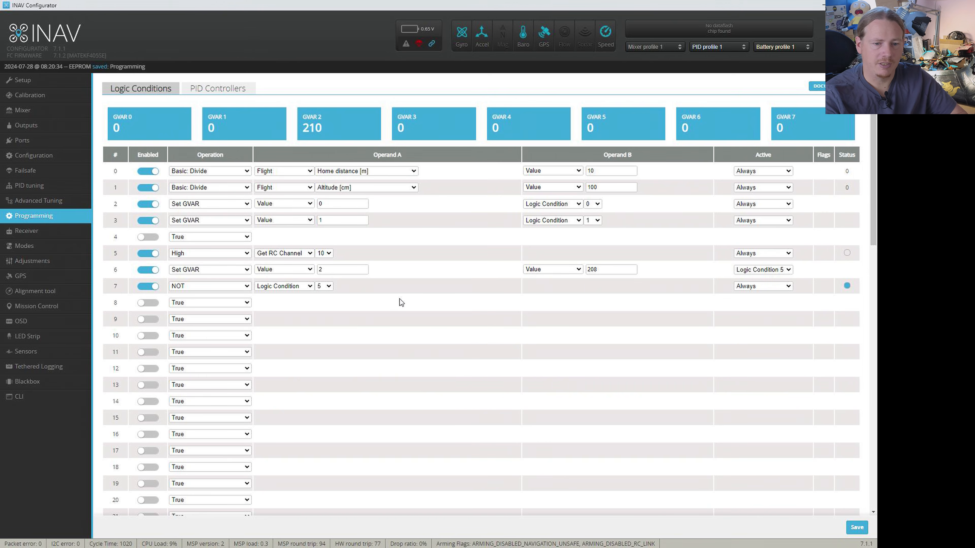
# Step: Enable logic condition 8 as Set GVAR with operand A set to Value 2 and operand B to Value 210
pyautogui.click(148, 303)
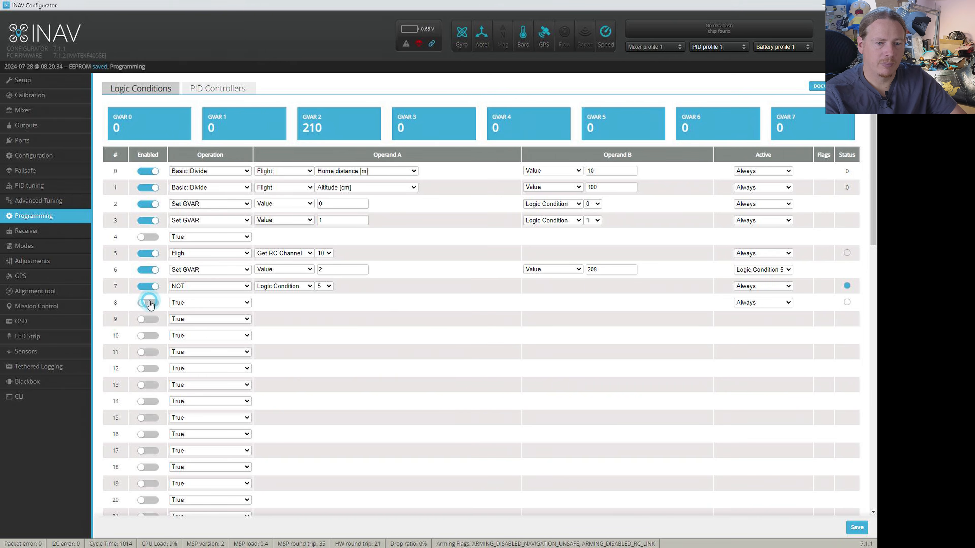
pyautogui.click(190, 304)
pyautogui.moveTo(246, 335); pyautogui.dragTo(247, 419)
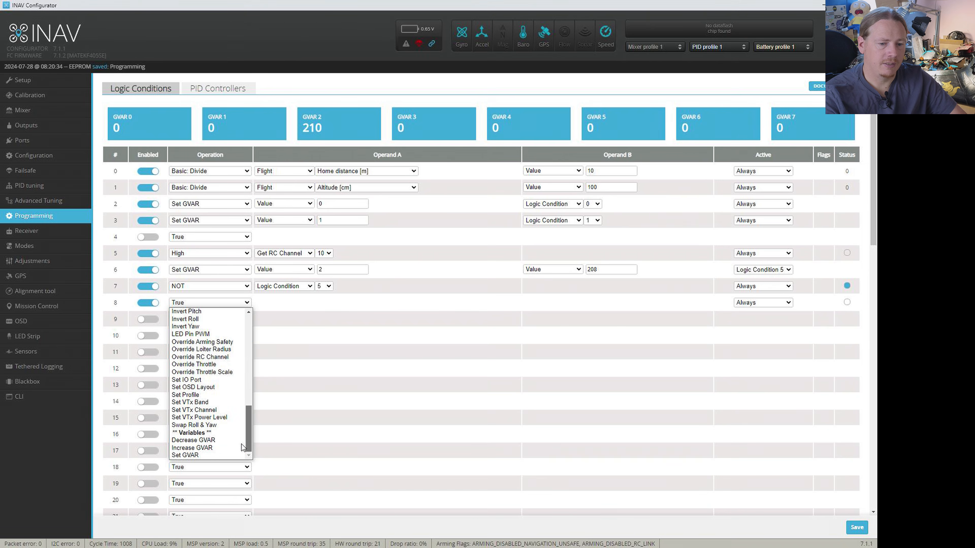
pyautogui.click(194, 454)
pyautogui.doubleClick(332, 301)
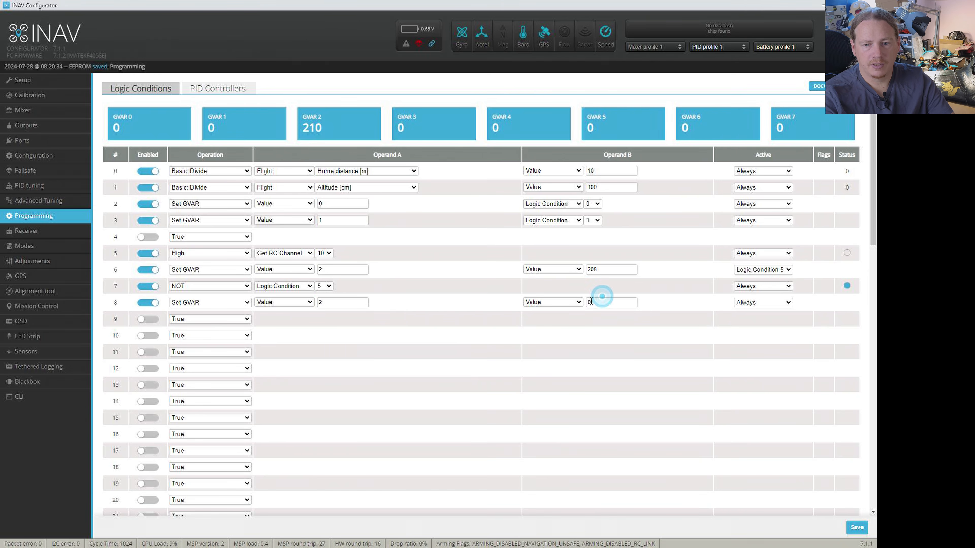
pyautogui.write('210')
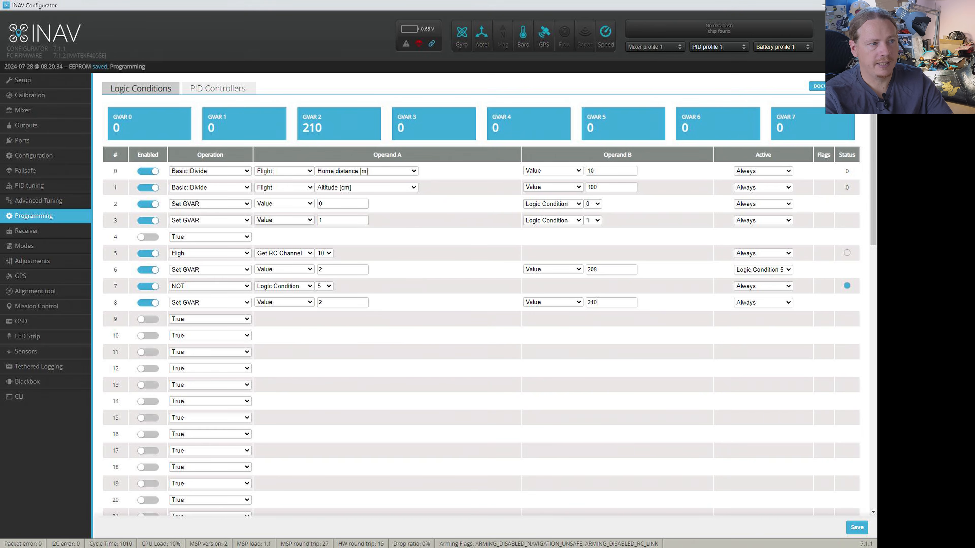
# Step: Check the Switch: up icon in the INAV Character Map in the browser and return to the configurator
pyautogui.moveTo(0, 78); pyautogui.dragTo(519, 43)
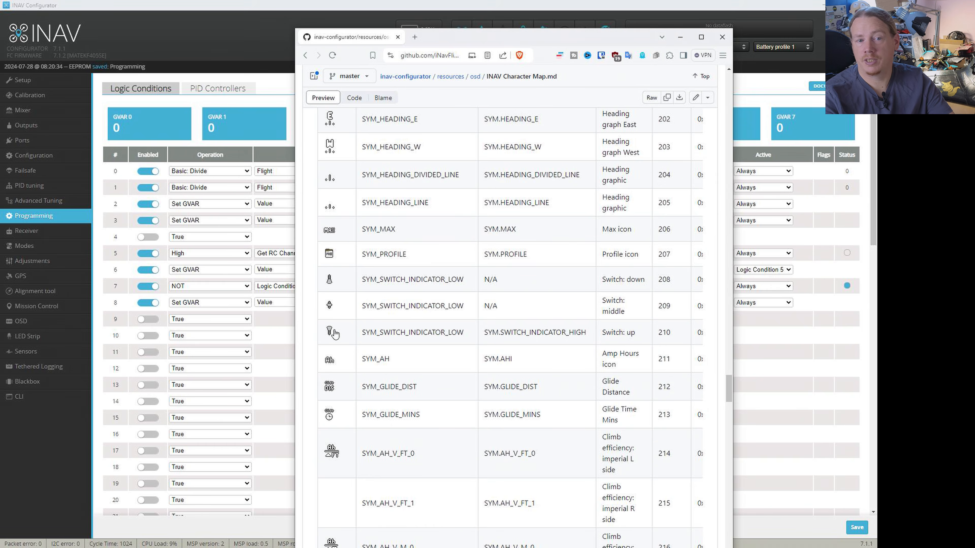
pyautogui.moveTo(516, 38); pyautogui.dragTo(0, 62)
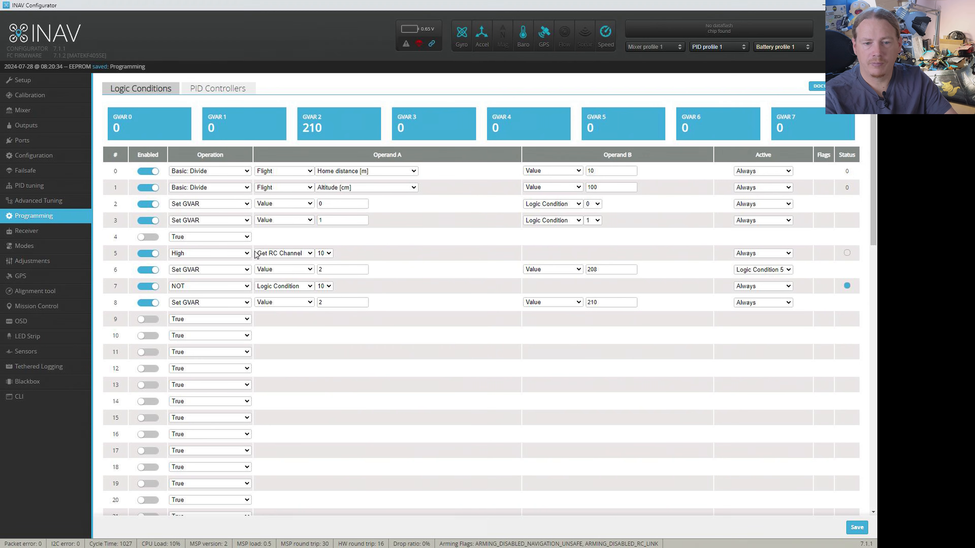
# Step: Make logic condition 8 active on Logic Condition 7, save the logic conditions, and check the GVAR 2 value
pyautogui.click(750, 303)
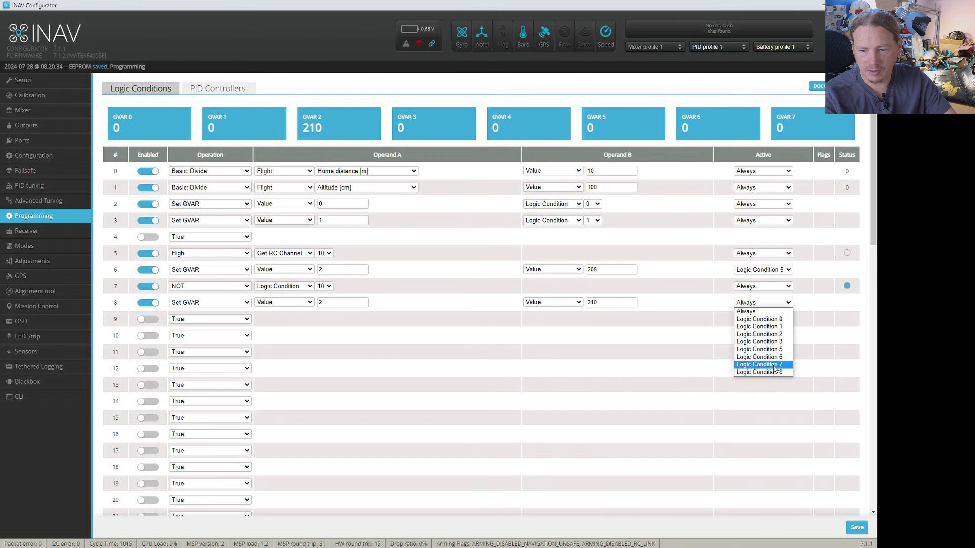
pyautogui.click(764, 365)
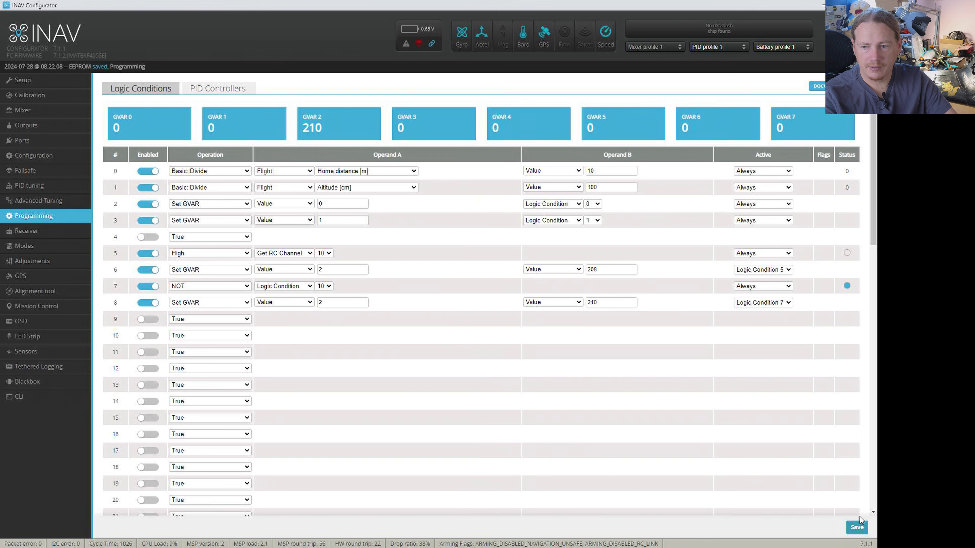
pyautogui.moveTo(302, 128); pyautogui.dragTo(311, 125)
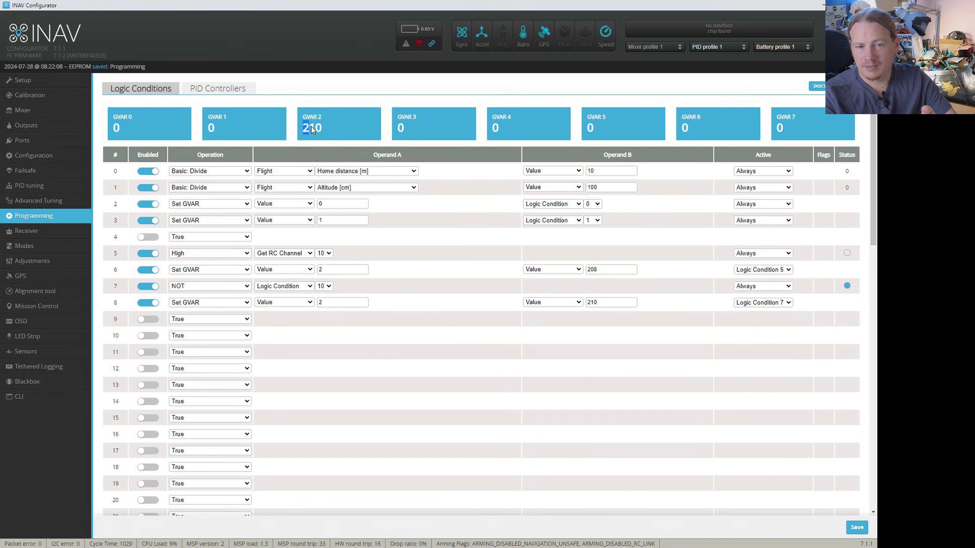
pyautogui.click(326, 126)
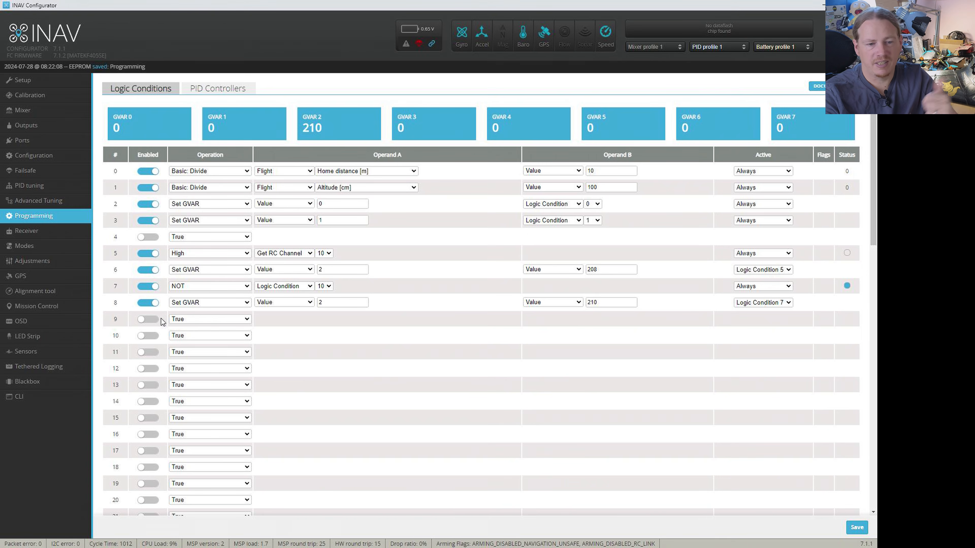
# Step: Change logic condition 7 to the Mid switch check with operand A set to Get RC Channel 10
pyautogui.click(193, 291)
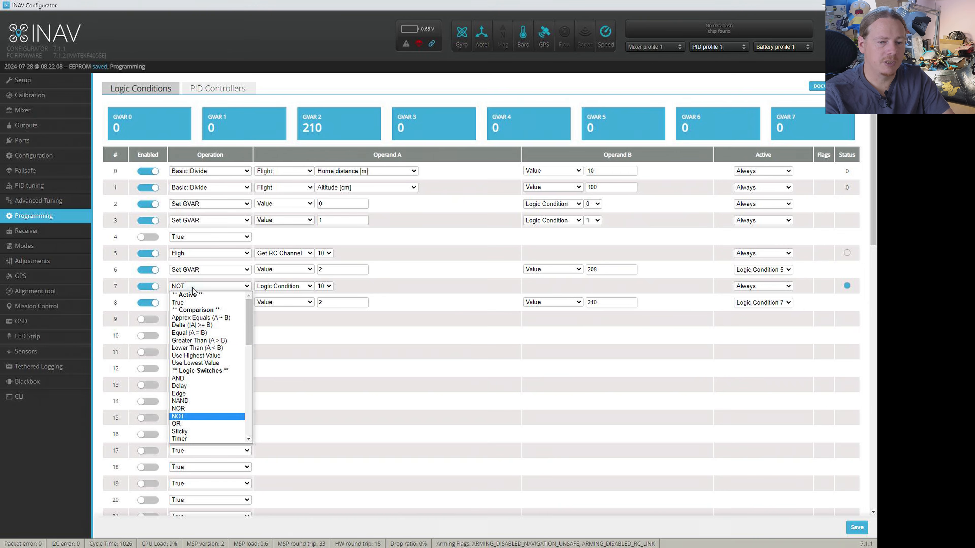
pyautogui.scroll(-4, 249, 361)
pyautogui.scroll(-5, 250, 365)
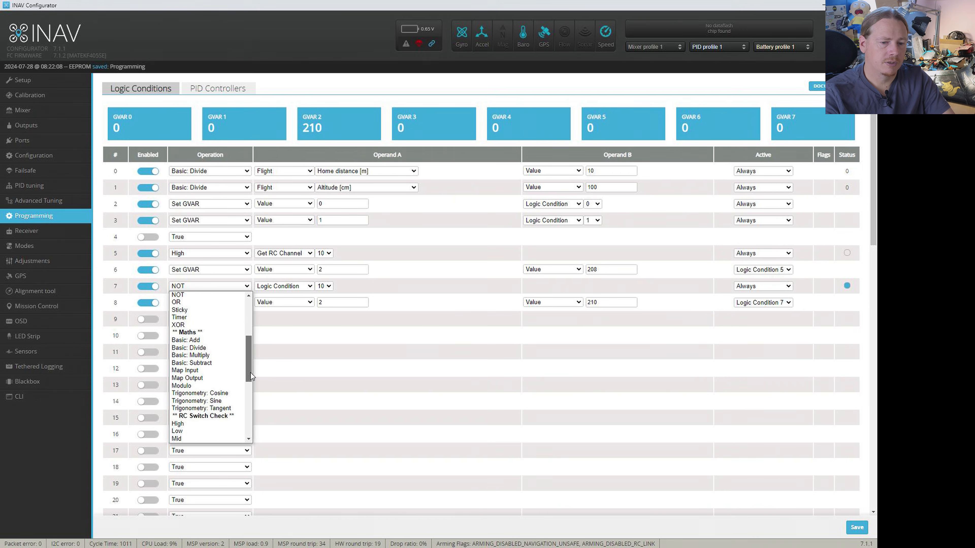
pyautogui.click(190, 417)
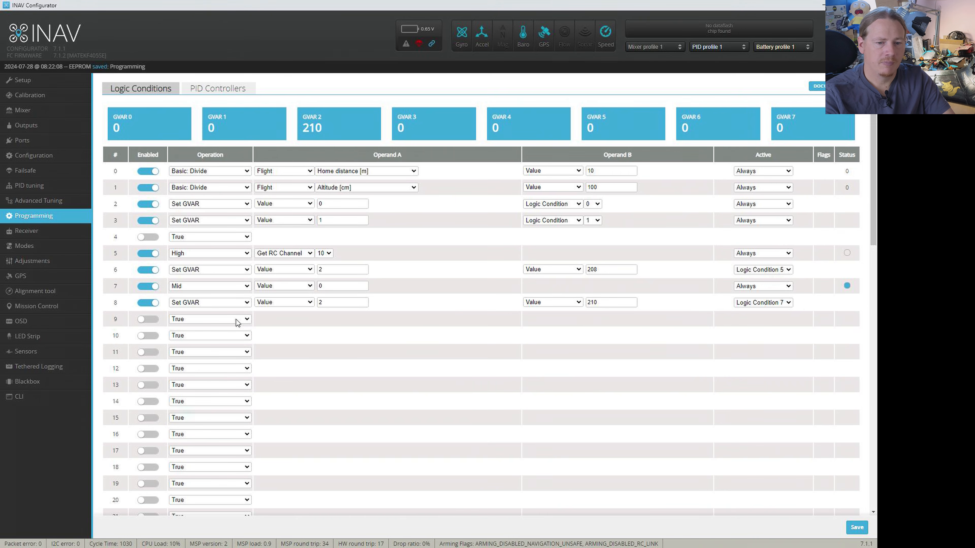
pyautogui.click(275, 287)
pyautogui.click(287, 304)
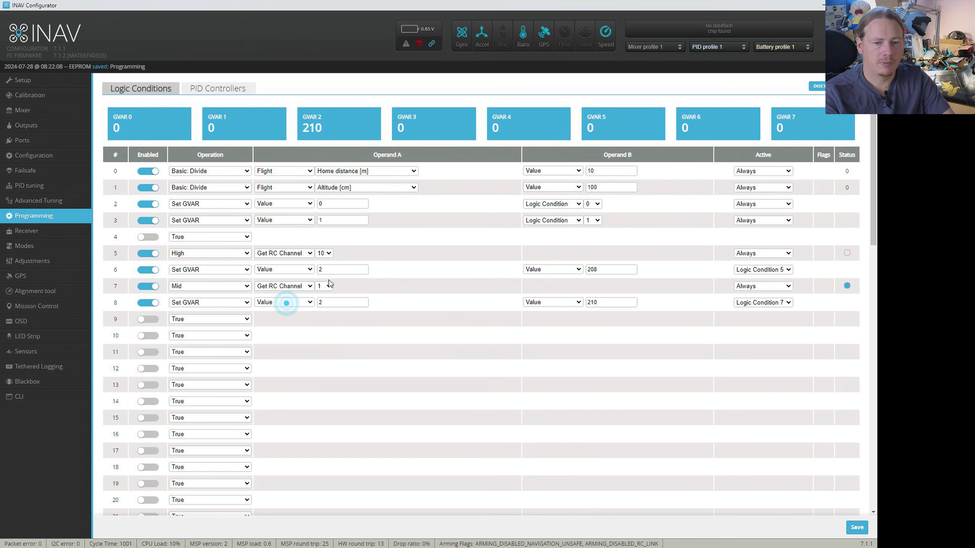
pyautogui.click(324, 286)
pyautogui.click(323, 365)
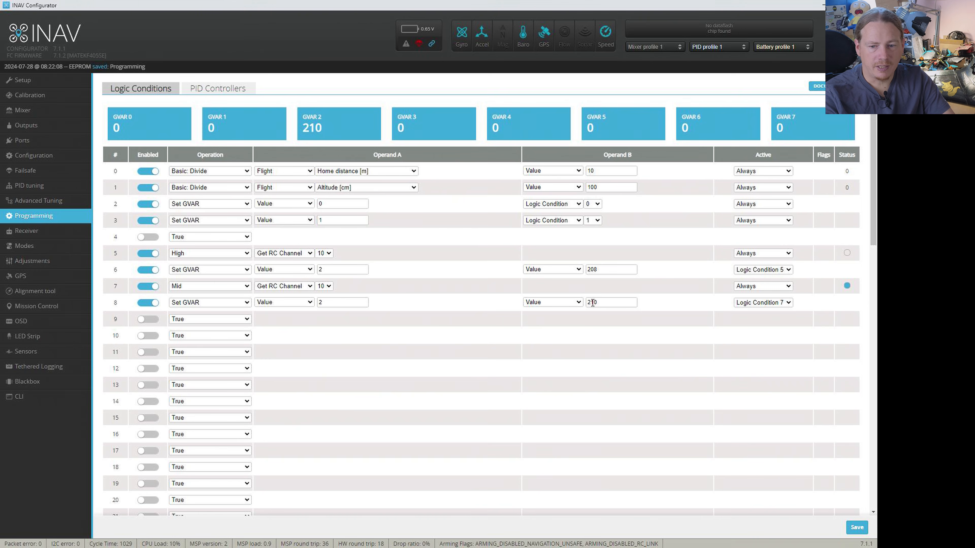
# Step: Set operand B of logic condition 8 to 209 and check the Switch: middle icon in the browser's INAV Character Map
pyautogui.write('09')
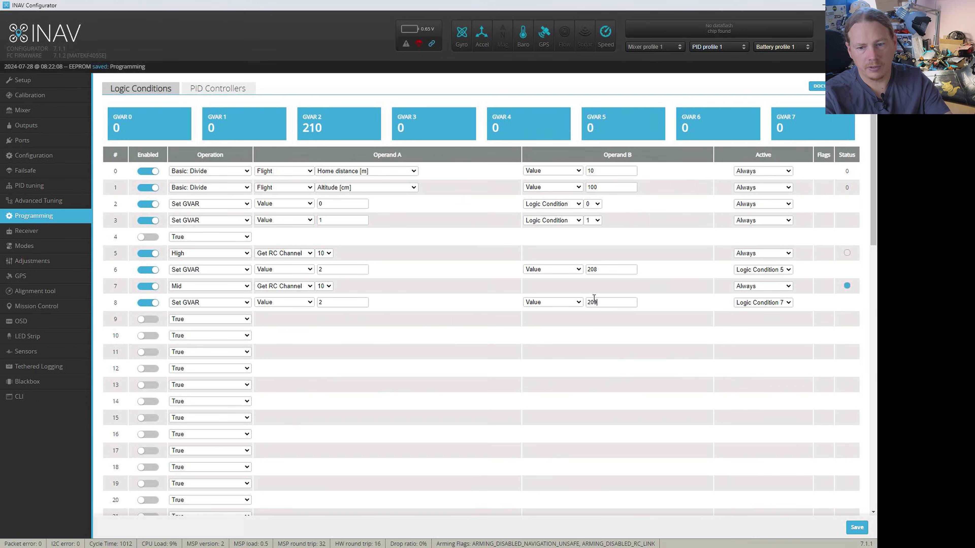
pyautogui.moveTo(0, 89); pyautogui.dragTo(470, 97)
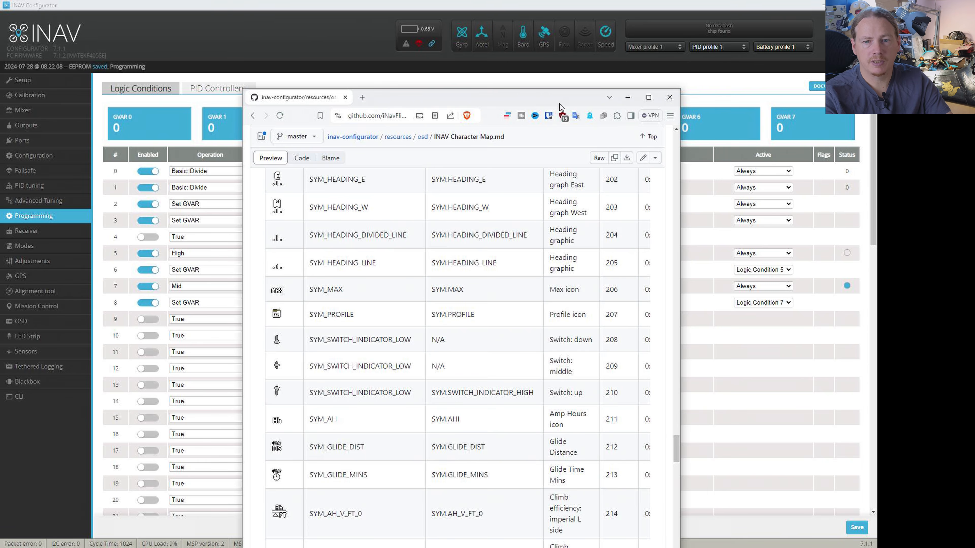
pyautogui.moveTo(559, 106); pyautogui.dragTo(0, 103)
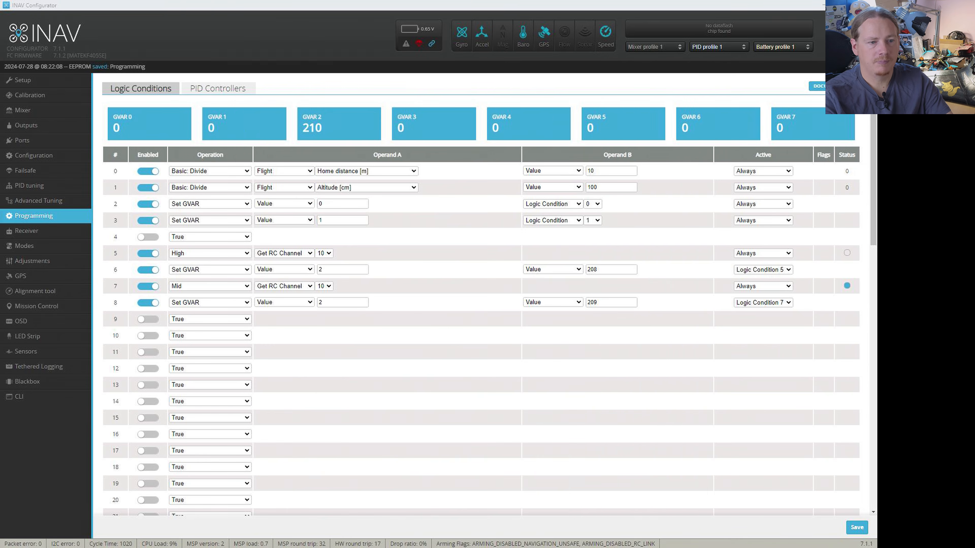
# Step: Enable logic conditions 9 and 10, and set condition 9 to Low with operand A Get RC Channel 10
pyautogui.click(154, 320)
pyautogui.click(150, 337)
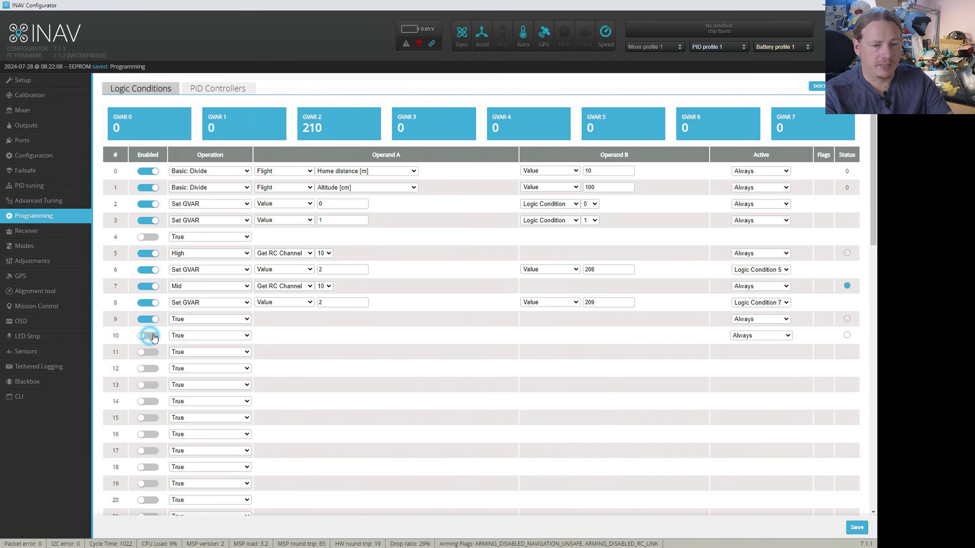
pyautogui.click(189, 322)
pyautogui.moveTo(249, 361); pyautogui.dragTo(249, 409)
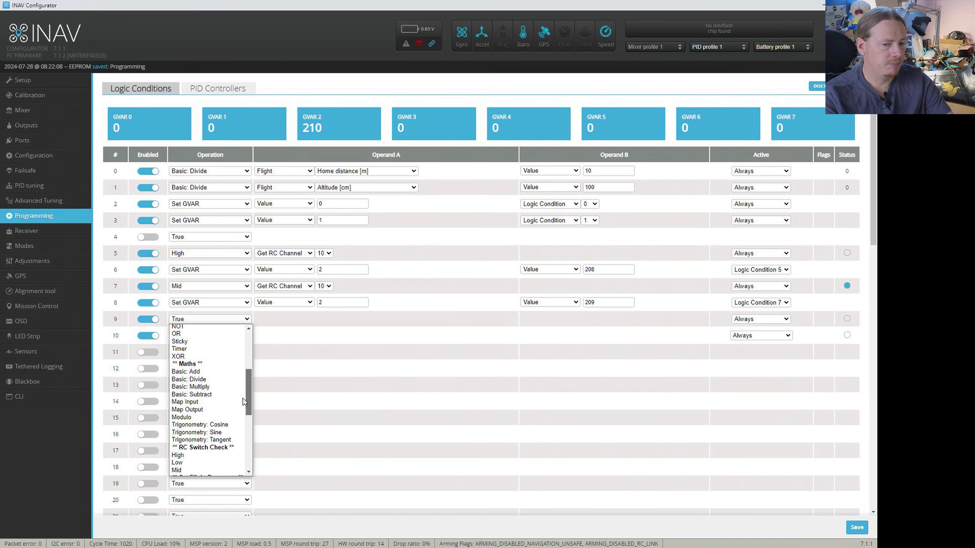
pyautogui.click(192, 464)
pyautogui.click(303, 319)
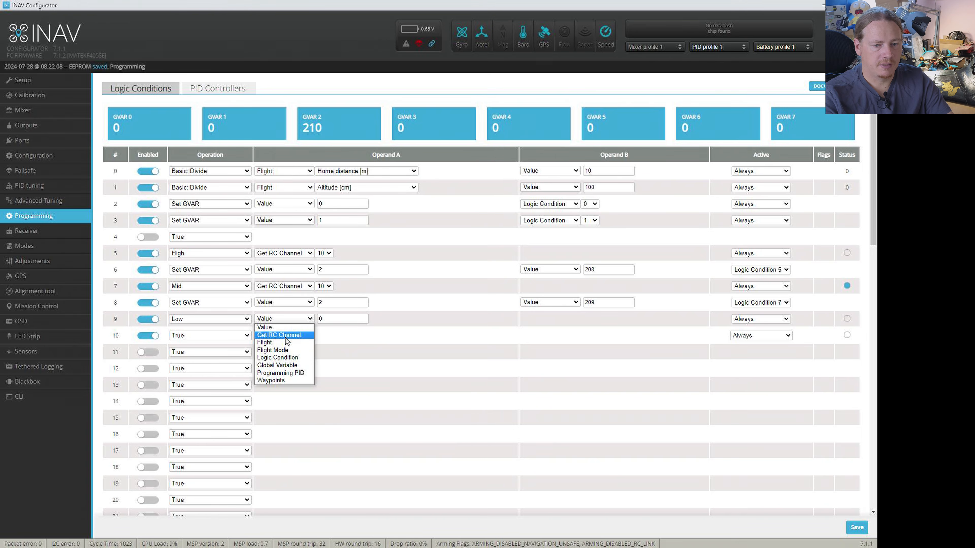
pyautogui.click(286, 340)
pyautogui.click(324, 319)
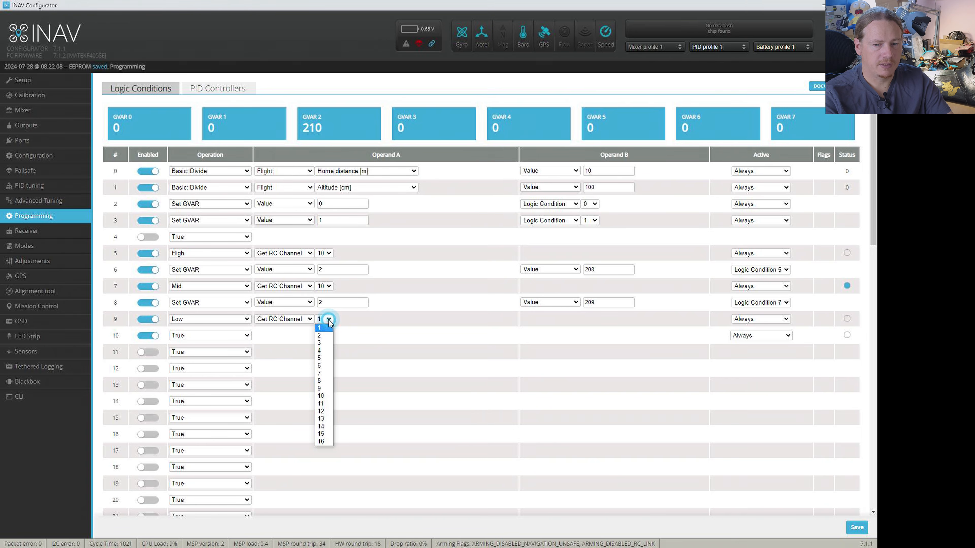
pyautogui.click(321, 396)
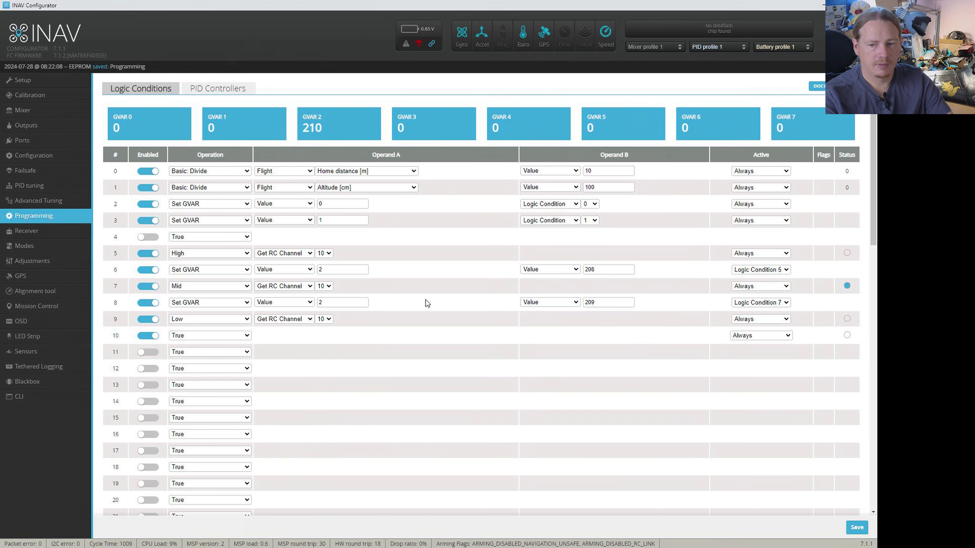
# Step: Set logic condition 10 to Set GVAR with operand A 2 and operand B 210, active on Logic Condition 9, and save
pyautogui.click(187, 337)
pyautogui.moveTo(247, 368); pyautogui.dragTo(243, 485)
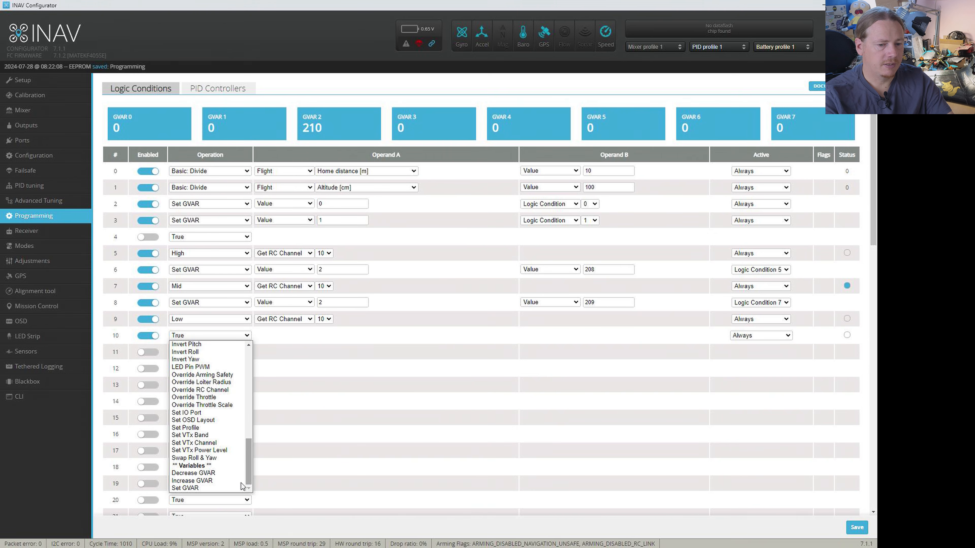
pyautogui.click(199, 488)
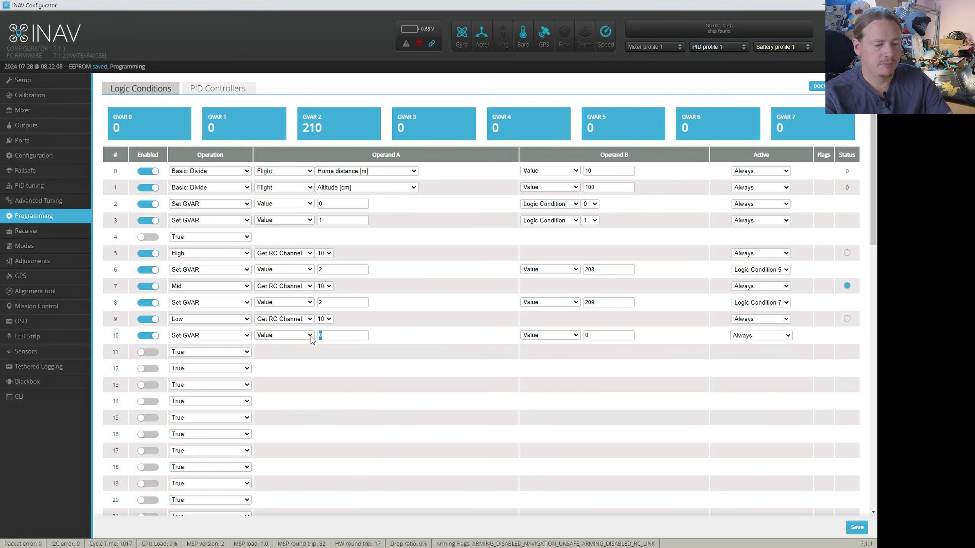
pyautogui.press('BackSpace')
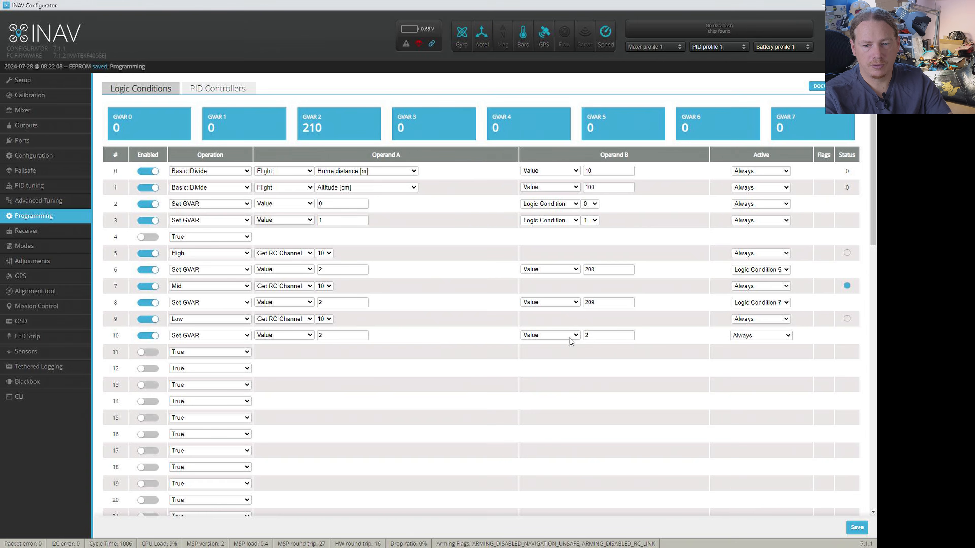
pyautogui.write('210')
pyautogui.click(753, 337)
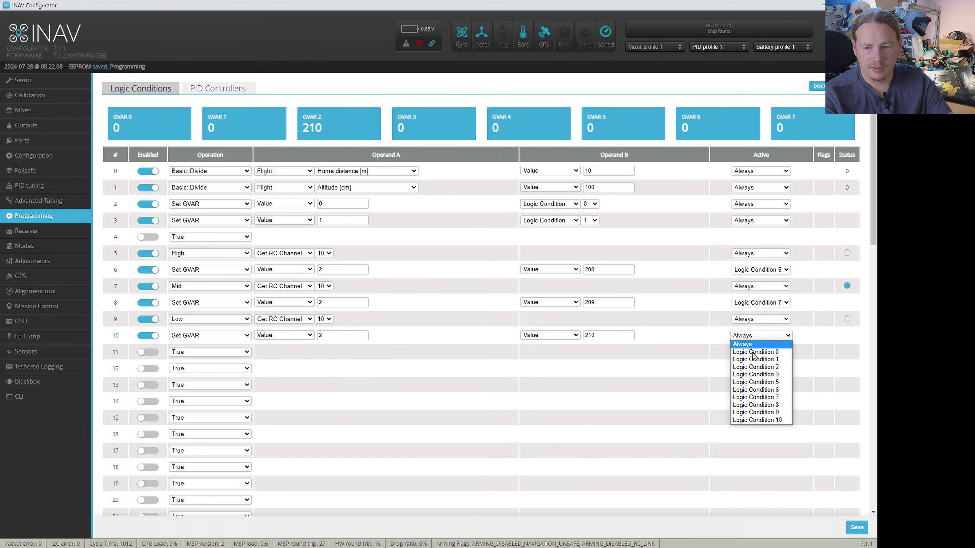
pyautogui.click(772, 413)
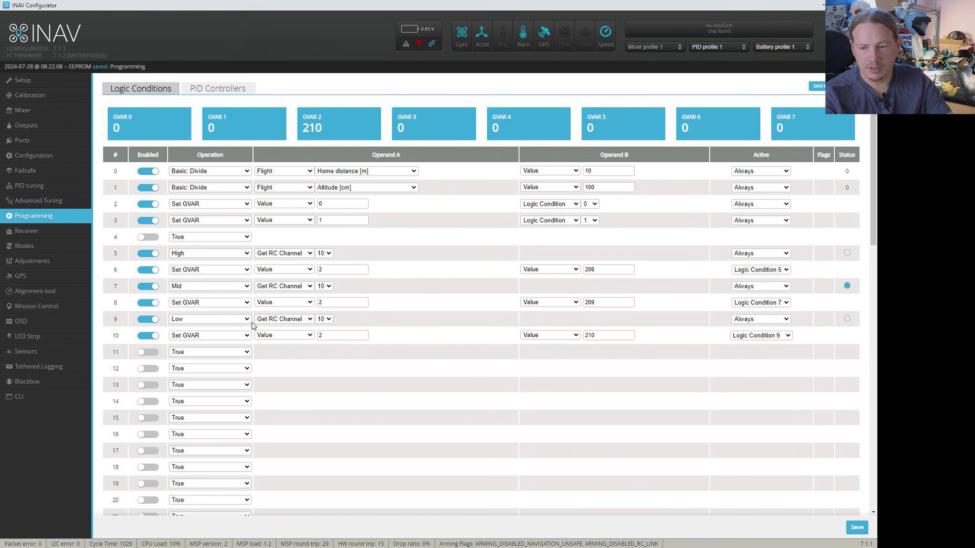
pyautogui.click(860, 528)
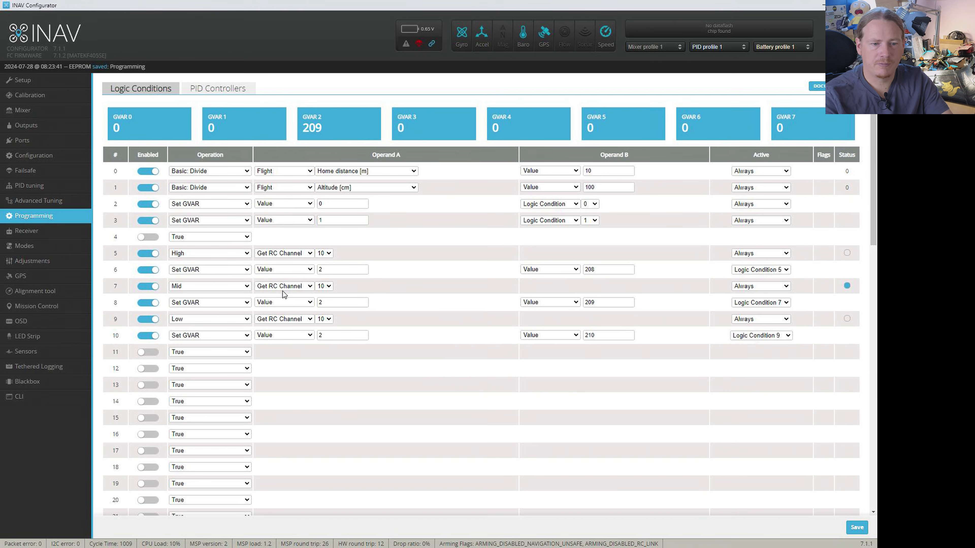
# Step: Enable logic condition 4 as Override RC Channel with operand A set to Value 10
pyautogui.click(150, 239)
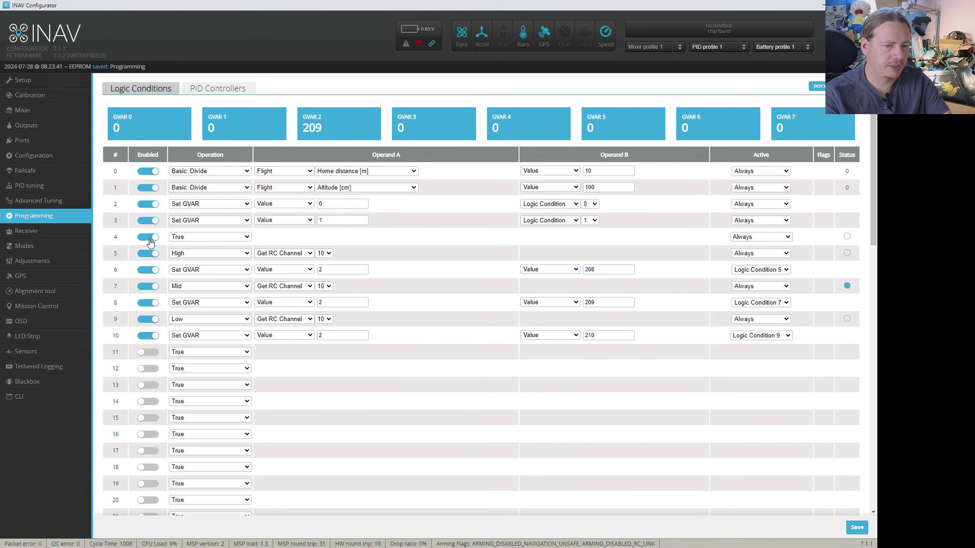
pyautogui.click(194, 237)
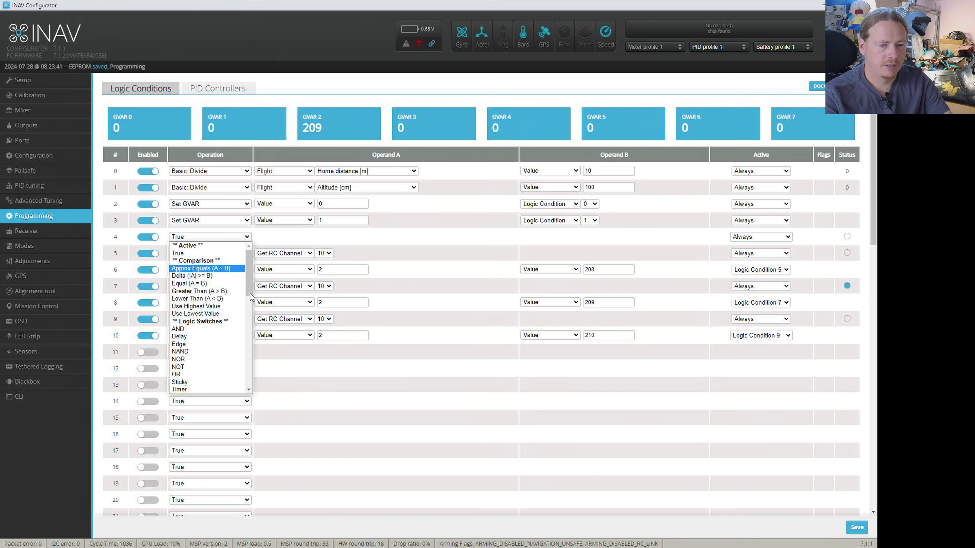
pyautogui.moveTo(248, 287); pyautogui.dragTo(260, 375)
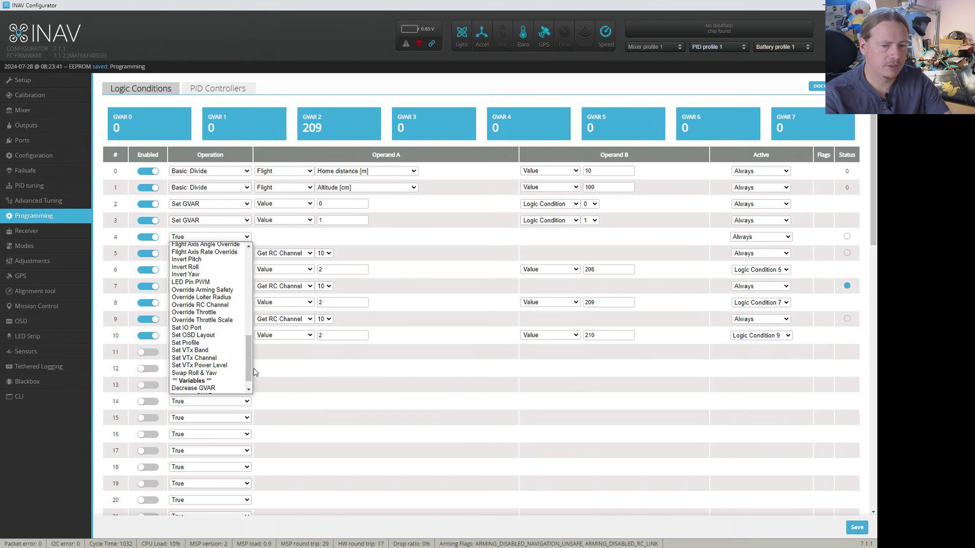
pyautogui.click(217, 305)
pyautogui.click(333, 235)
pyautogui.write('10')
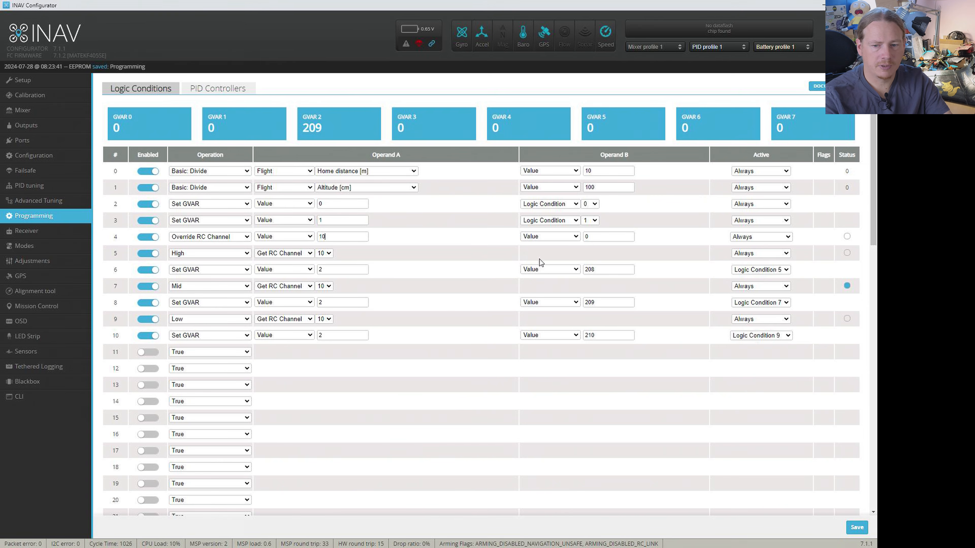
# Step: Test the channel override in logic condition 4 with operand B at 1000 and at 2000, saving each time
pyautogui.click(592, 237)
pyautogui.write('1000')
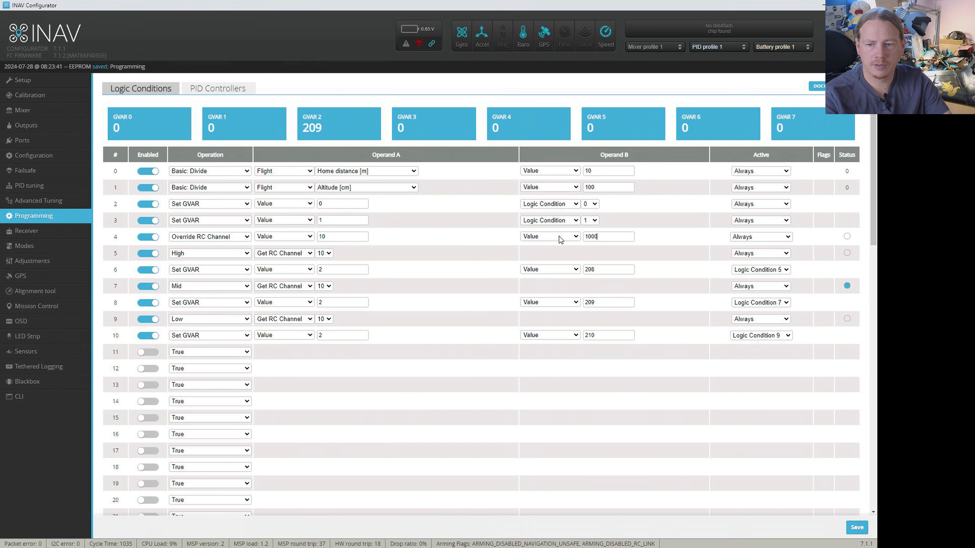
pyautogui.click(858, 529)
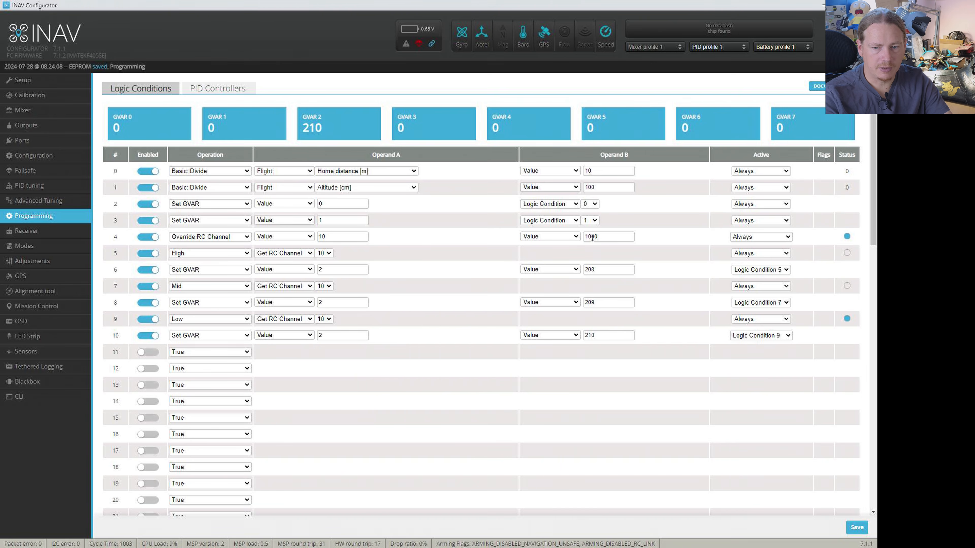
pyautogui.moveTo(589, 237); pyautogui.dragTo(582, 237)
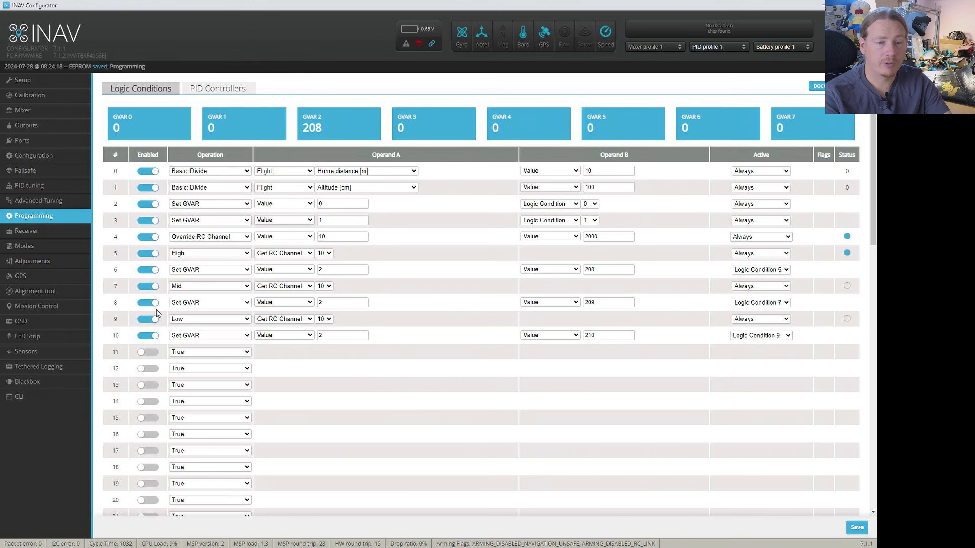
# Step: Reset logic condition 4 to True, disable it, and save the logic conditions
pyautogui.click(208, 239)
pyautogui.scroll(5, 192, 269)
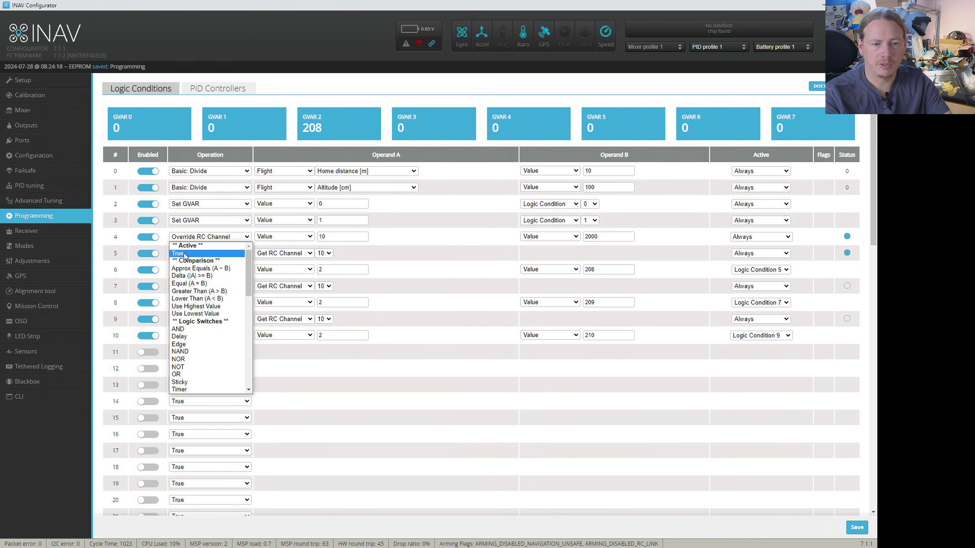
pyautogui.click(185, 254)
pyautogui.click(153, 238)
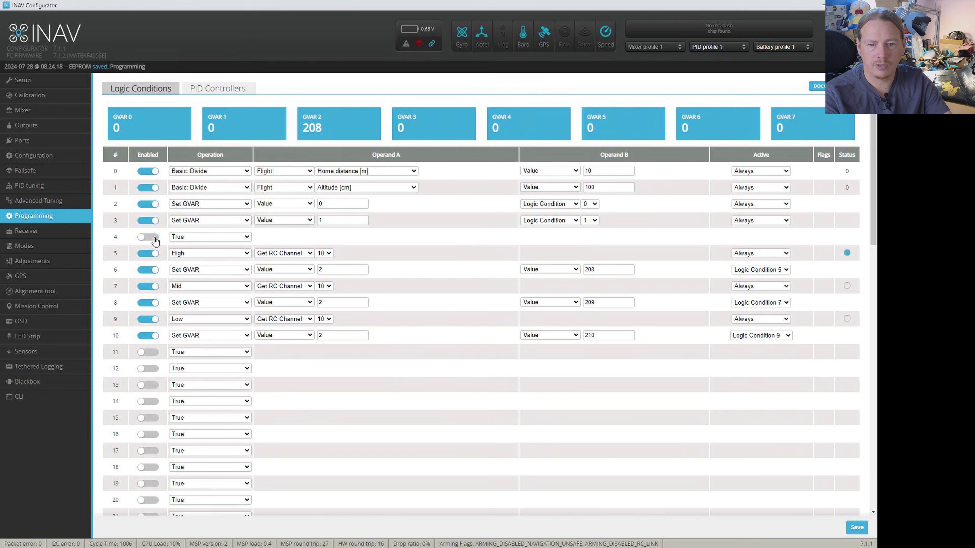
pyautogui.click(856, 528)
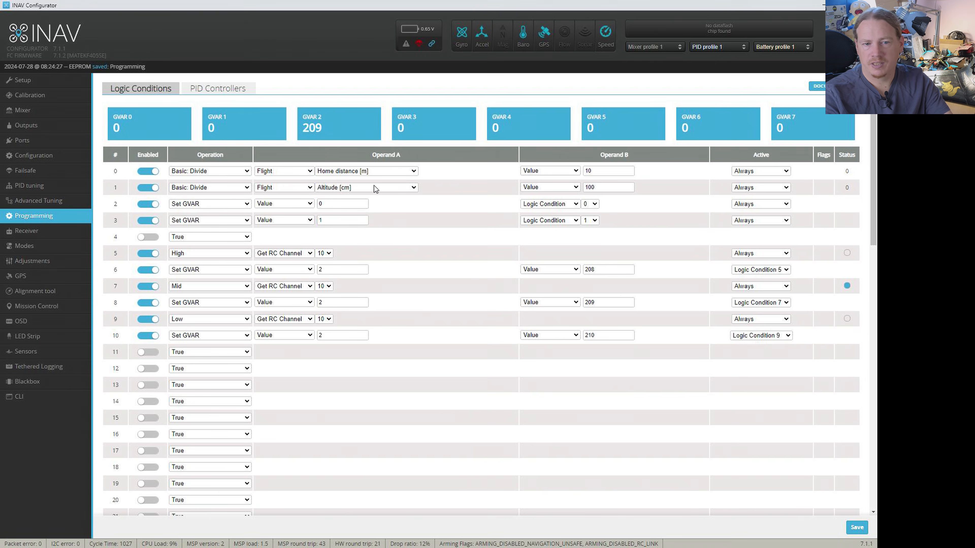
# Step: Enable the Switch Indicator 1 element in the default OSD layout
pyautogui.click(21, 322)
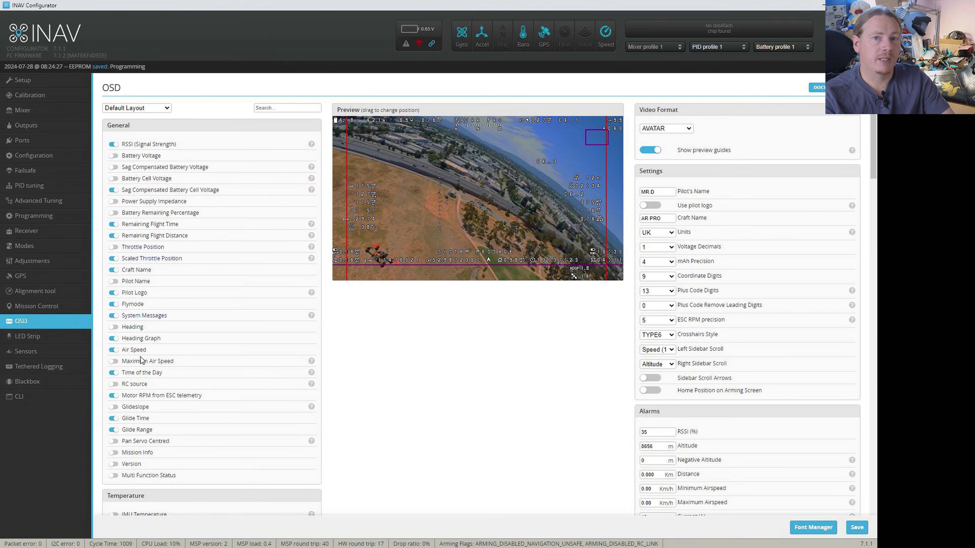
pyautogui.scroll(-1, 232, 380)
pyautogui.scroll(-15, 232, 380)
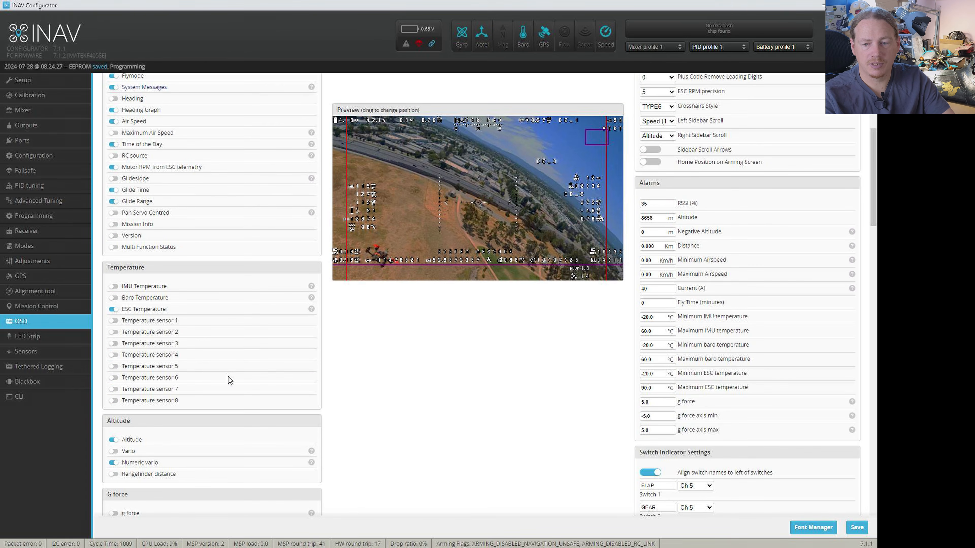
pyautogui.scroll(-10, 236, 353)
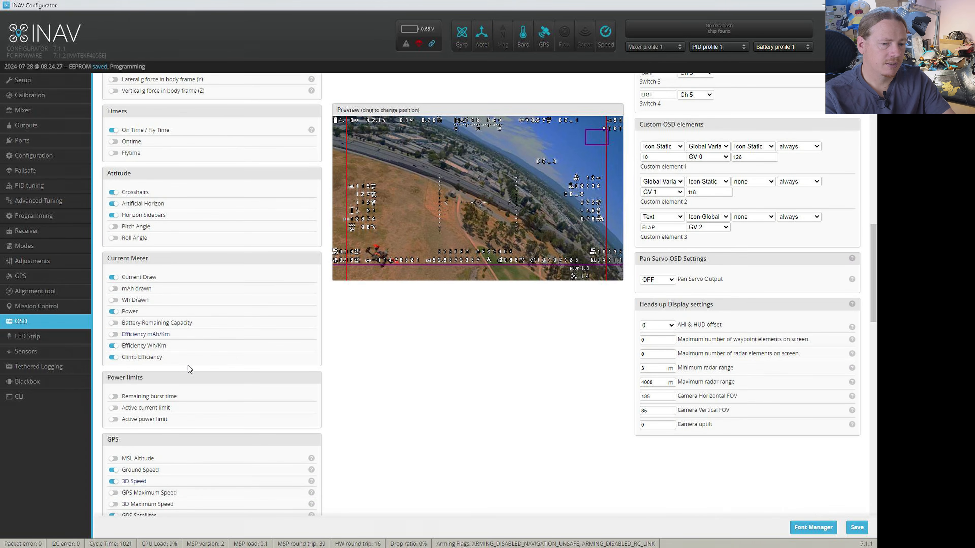
pyautogui.scroll(-3, 174, 386)
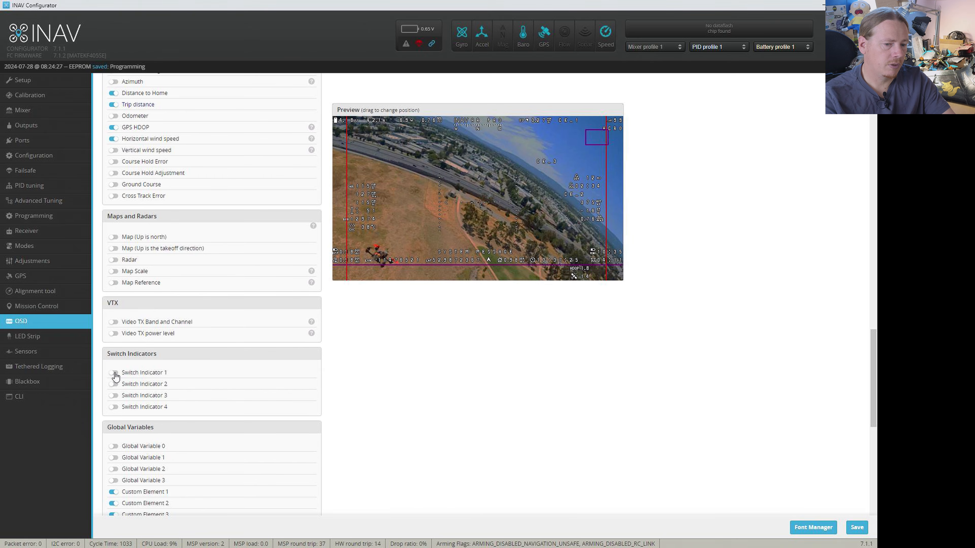
# Step: Assign the FLAP switch indicator to Ch 10, place it just above custom element 3 in the OSD preview, and save
pyautogui.scroll(15, 342, 418)
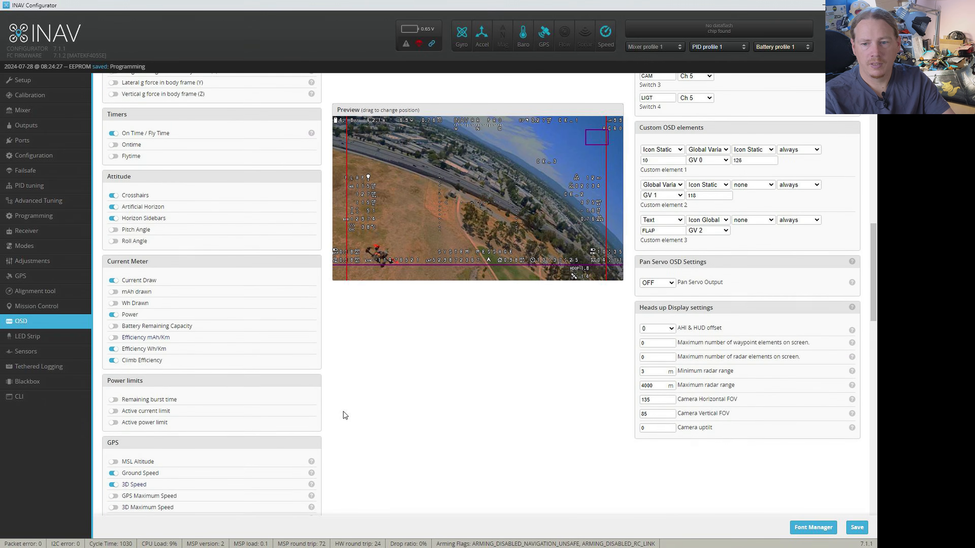
pyautogui.click(695, 348)
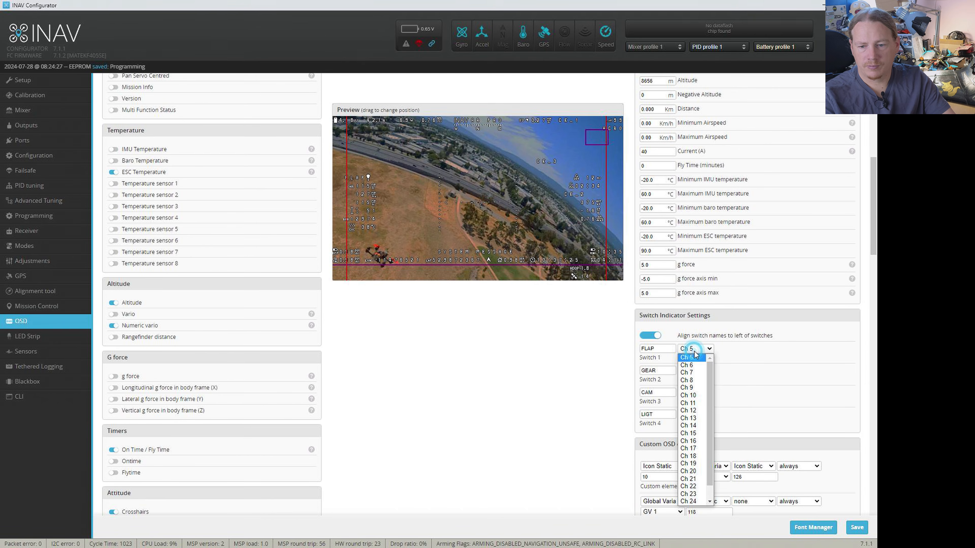
pyautogui.click(697, 395)
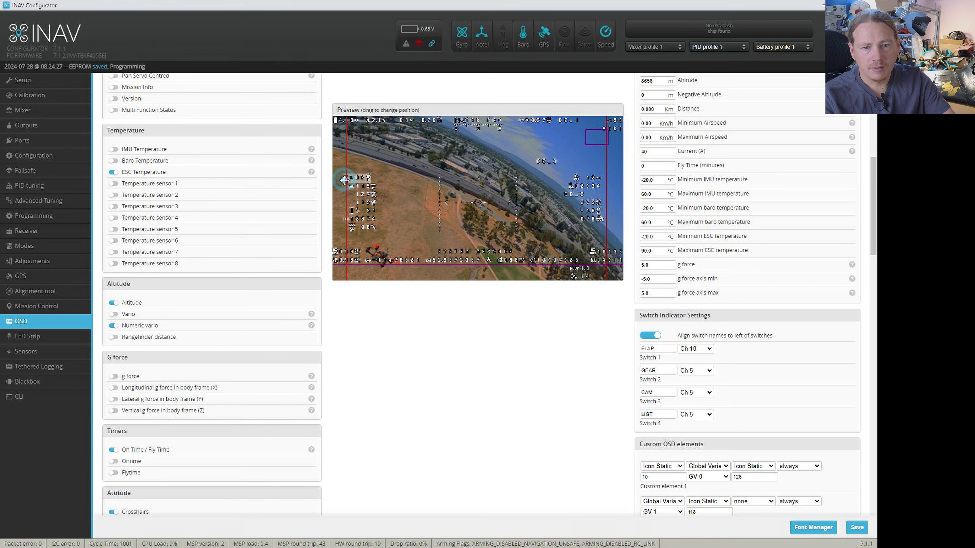
pyautogui.moveTo(346, 180); pyautogui.dragTo(538, 155)
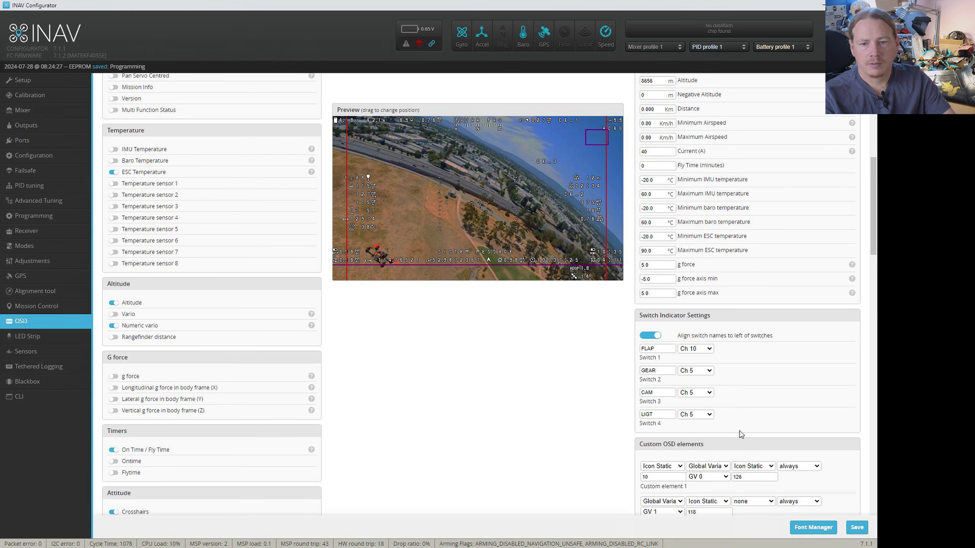
pyautogui.click(851, 528)
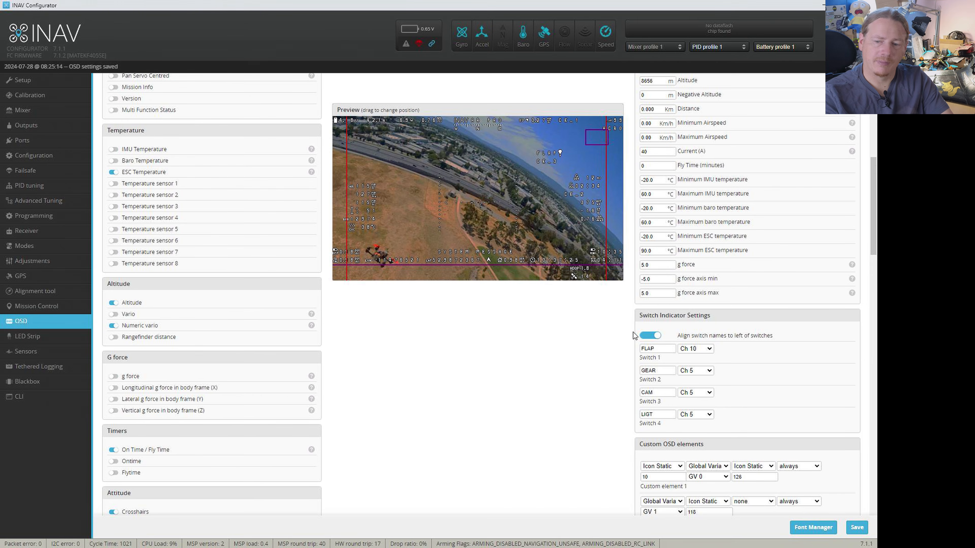
# Step: Turn off aligning switch names to the left of switches in the switch indicator settings
pyautogui.scroll(-4, 641, 339)
pyautogui.click(654, 200)
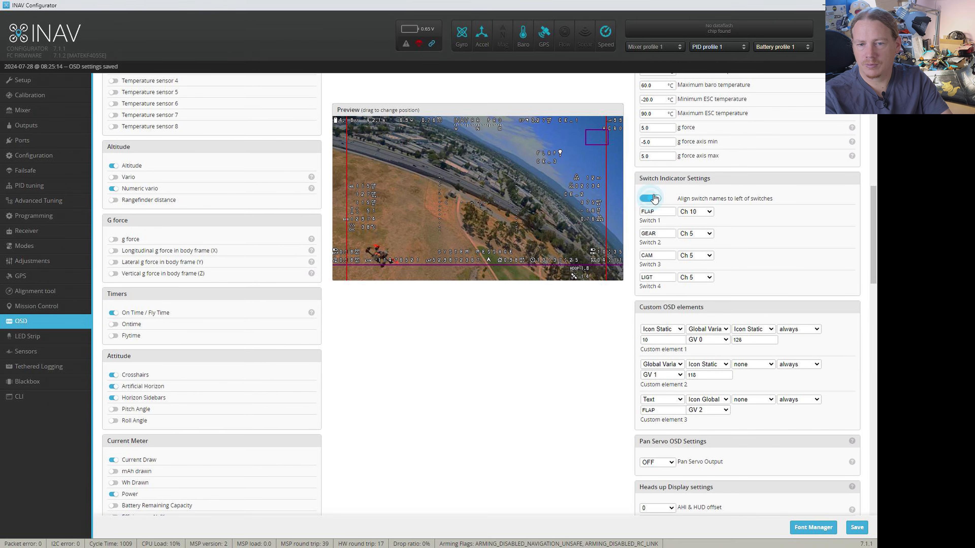
pyautogui.click(651, 200)
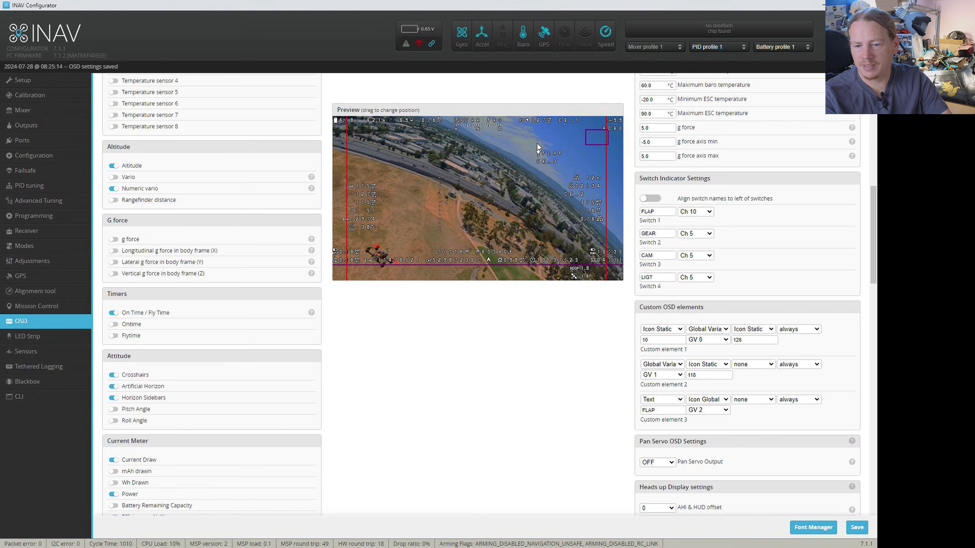